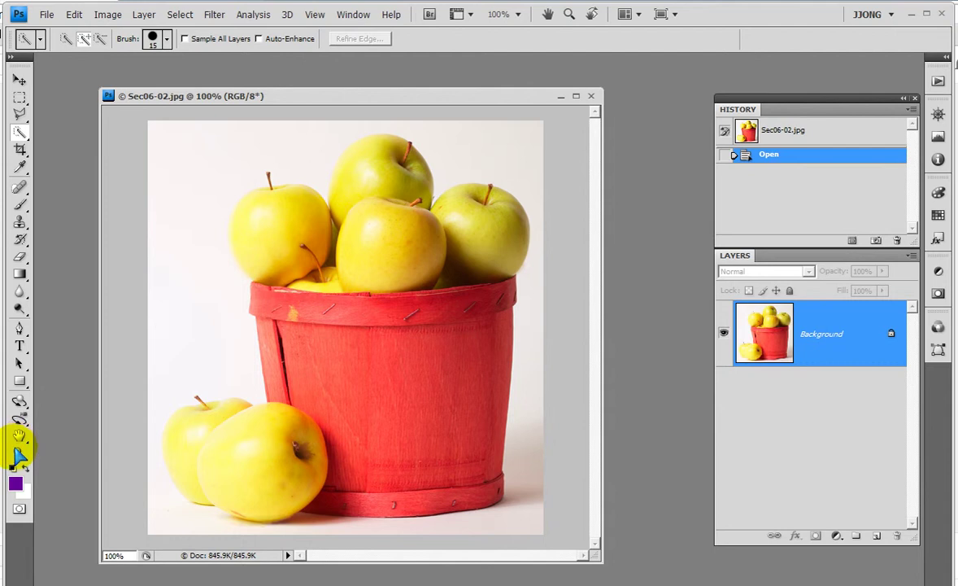
Zoom in on a small selected patch of the red bucket, then return to 100% and deselect.
click(325, 325)
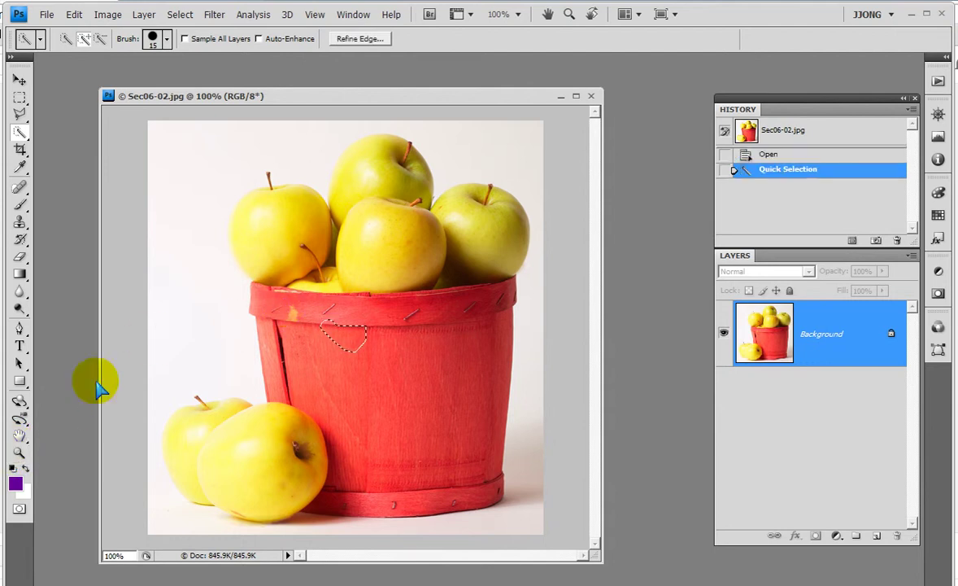
click(19, 452)
drag(316, 314, 339, 350)
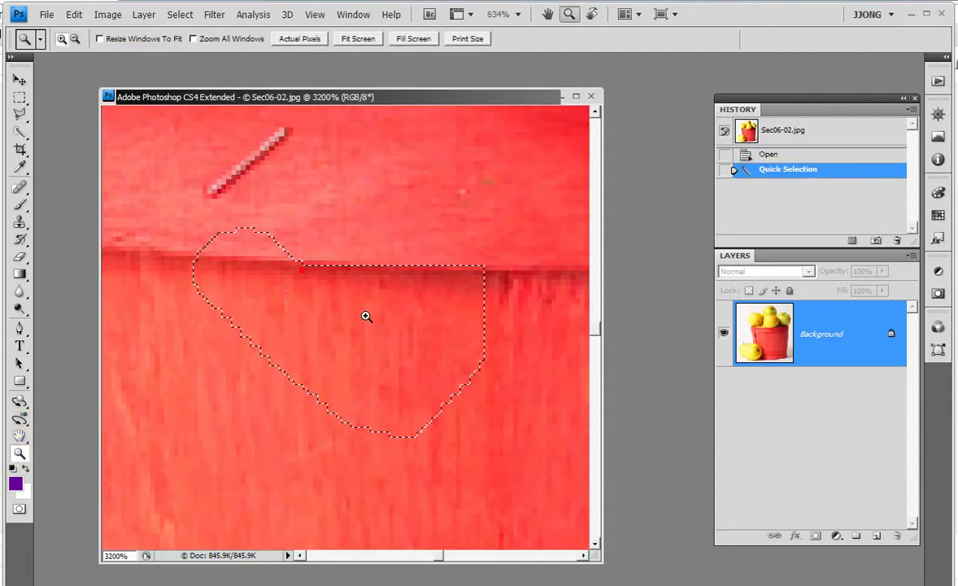
click(212, 356)
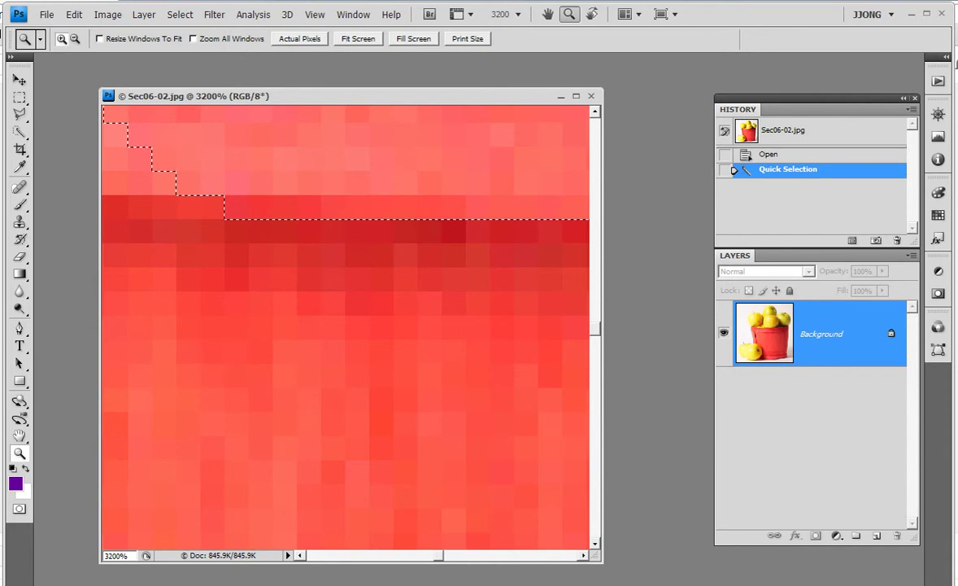
double_click(19, 452)
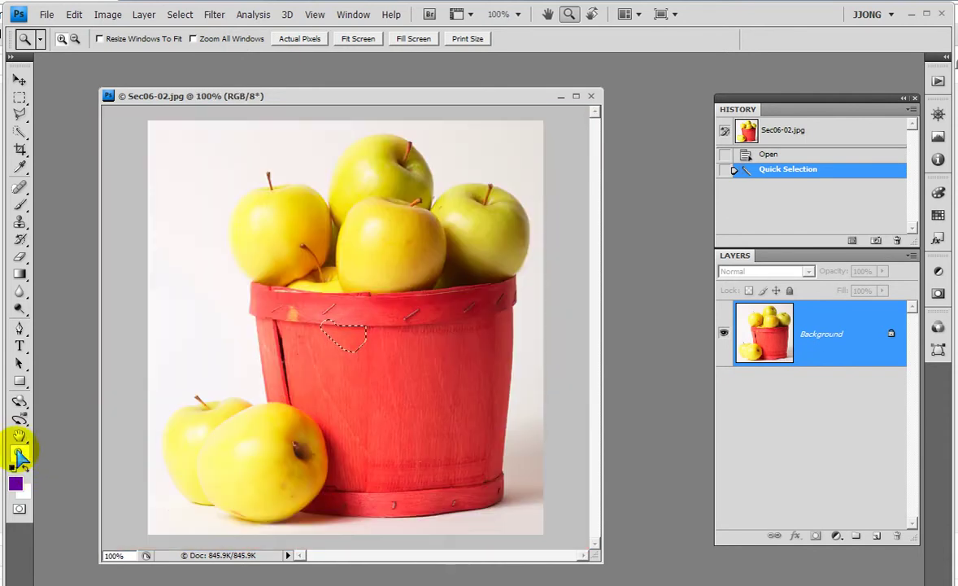
key(ctrl+d)
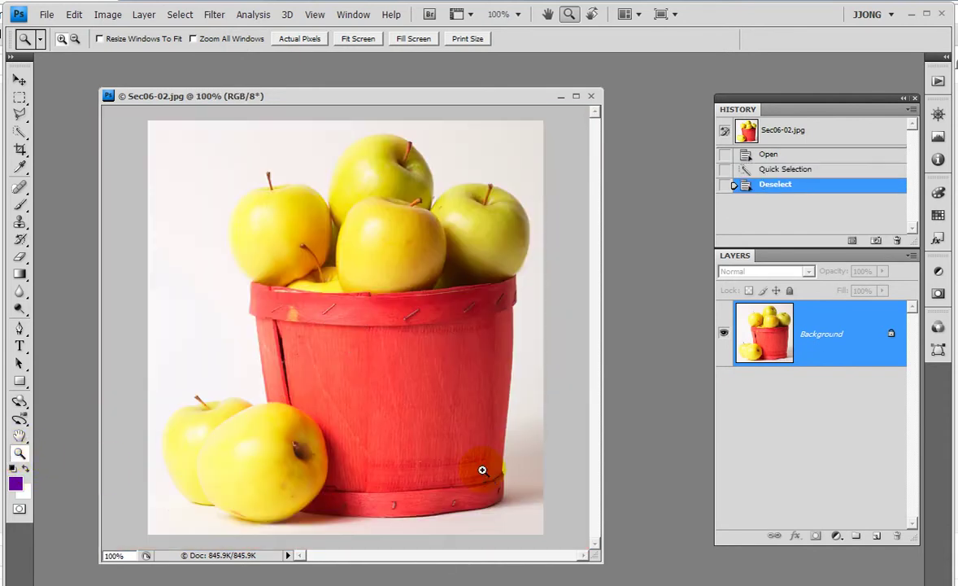
Add a Posterize adjustment layer, trying 2, 7 and 5 levels before settling on 3.
click(835, 536)
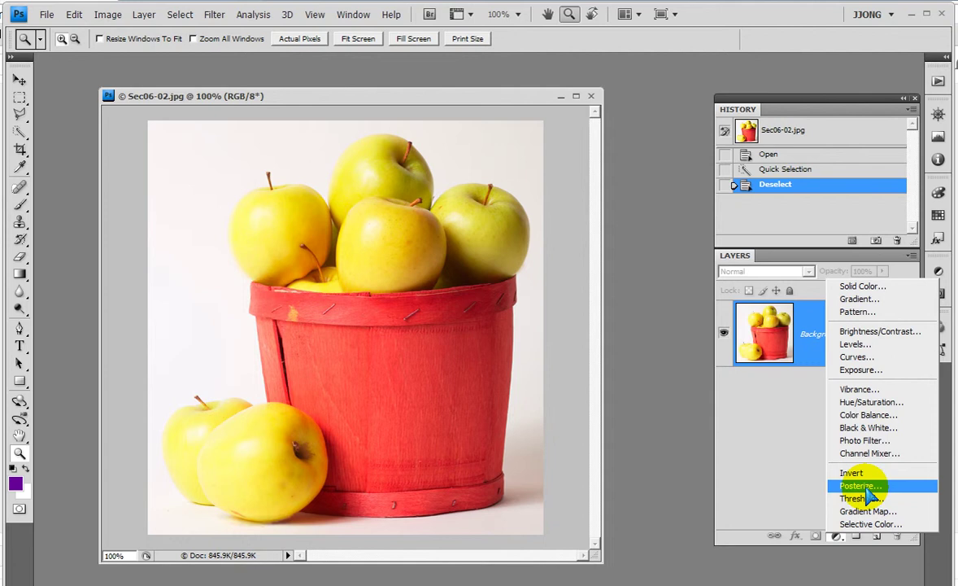
click(861, 486)
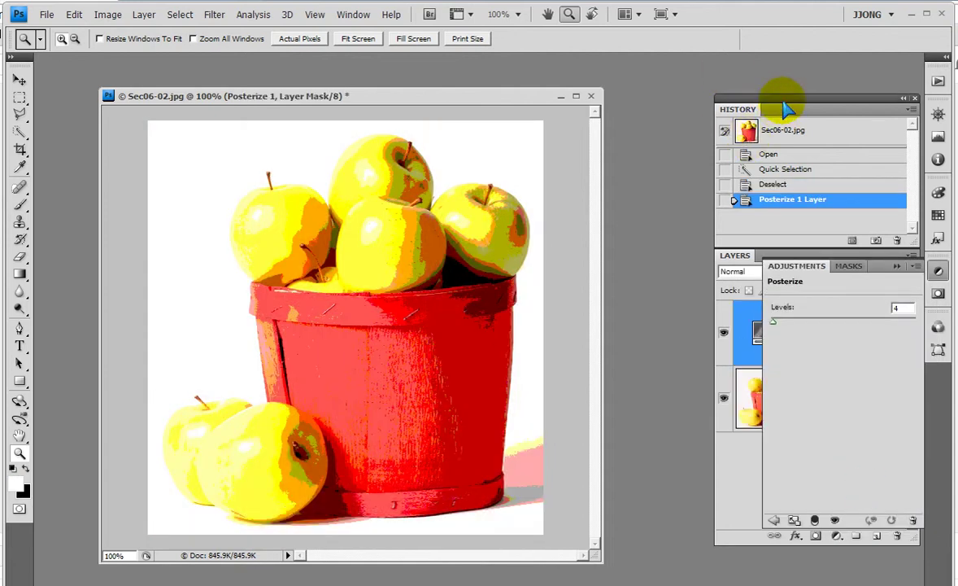
click(783, 100)
mouse_move(774, 326)
mouse_down()
mouse_move(836, 327)
mouse_move(765, 325)
mouse_up()
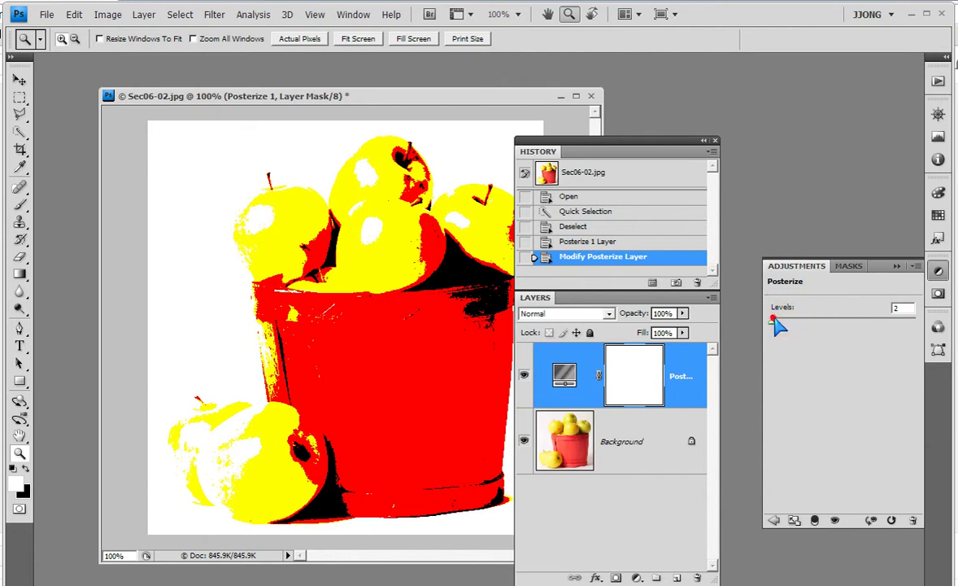
drag(771, 322, 776, 323)
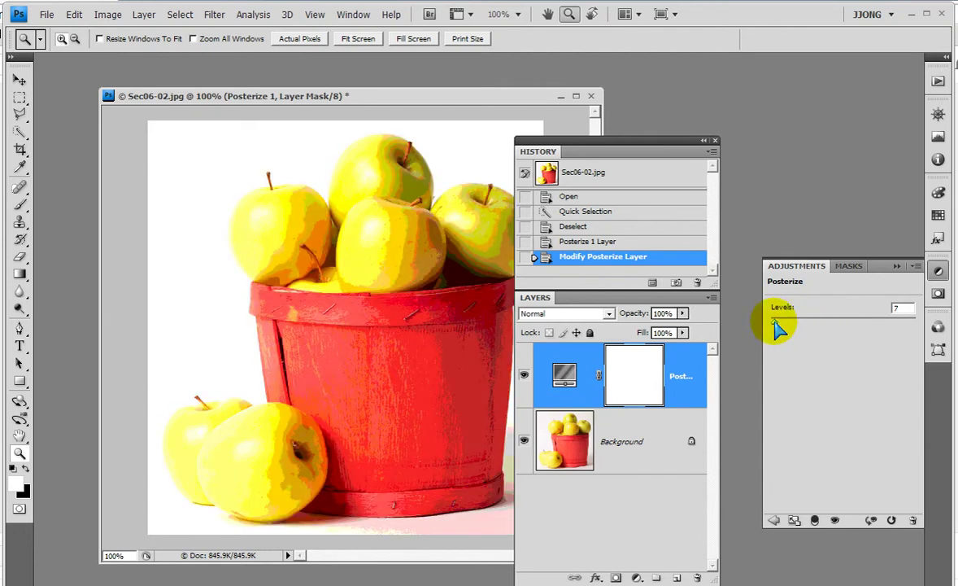
drag(776, 323, 774, 323)
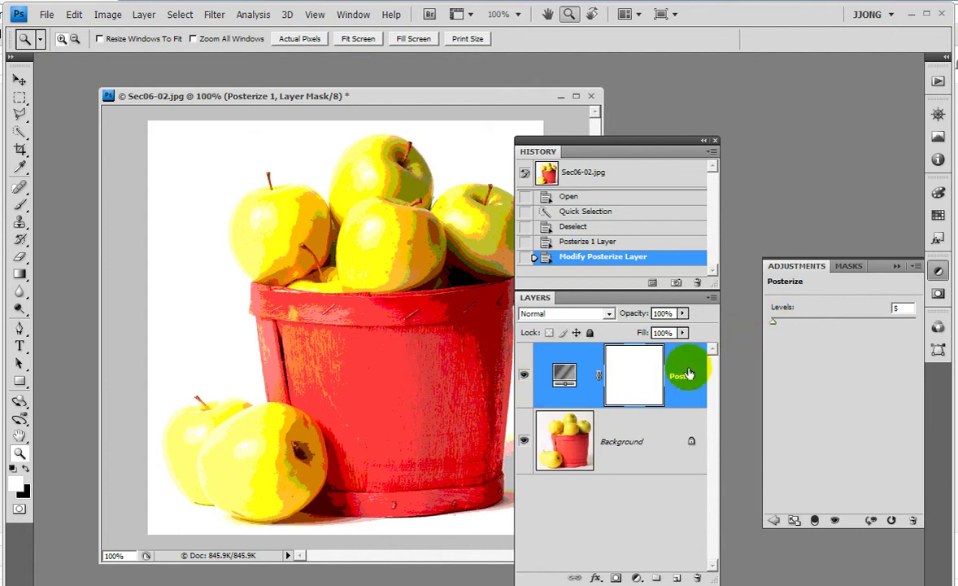
drag(781, 321, 772, 322)
click(639, 439)
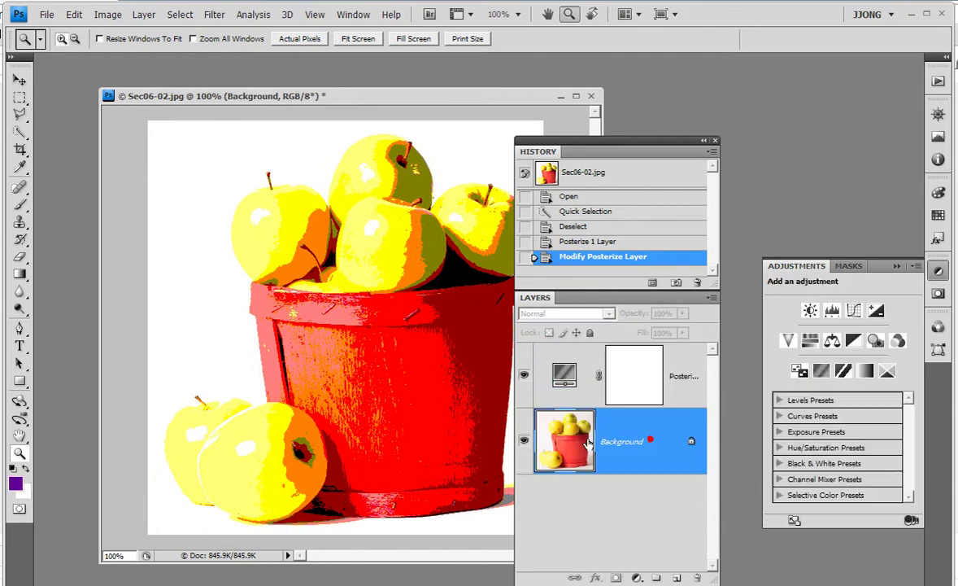
click(683, 379)
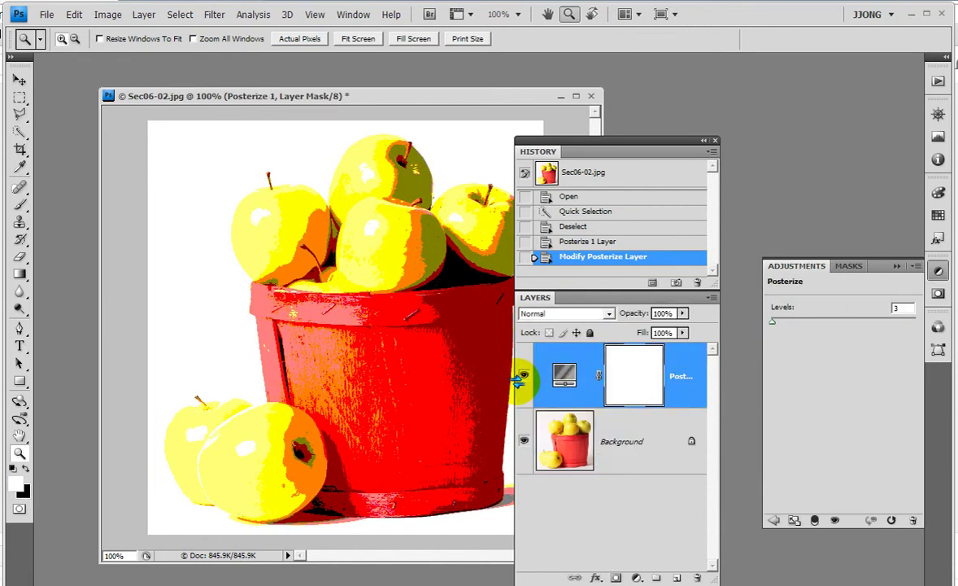
Select both the Posterize 1 and Background layers together in the Layers panel.
drag(514, 376, 449, 376)
click(603, 421)
click(640, 378)
click(637, 445)
shift+click(642, 377)
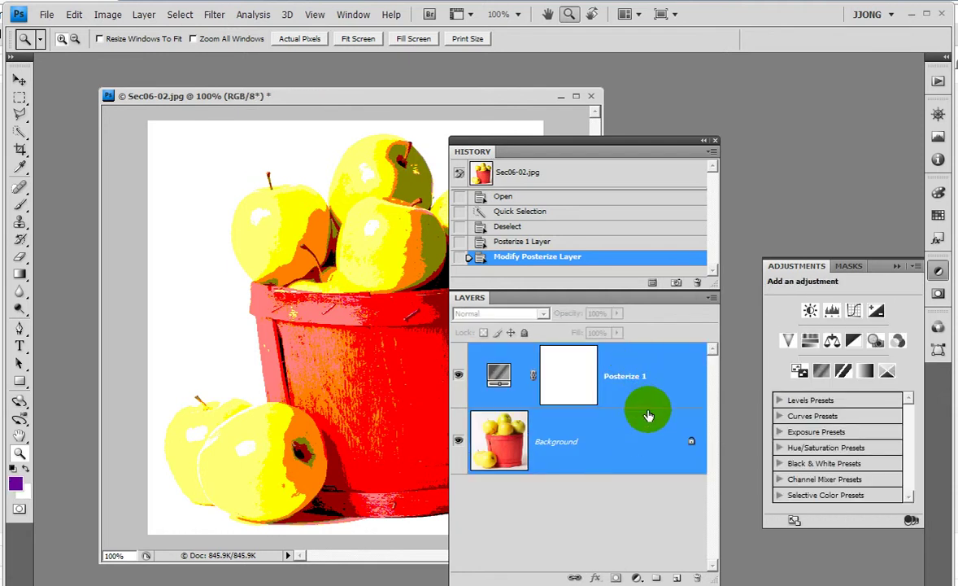
drag(625, 356, 644, 405)
click(646, 434)
click(651, 374)
click(651, 438)
click(647, 374)
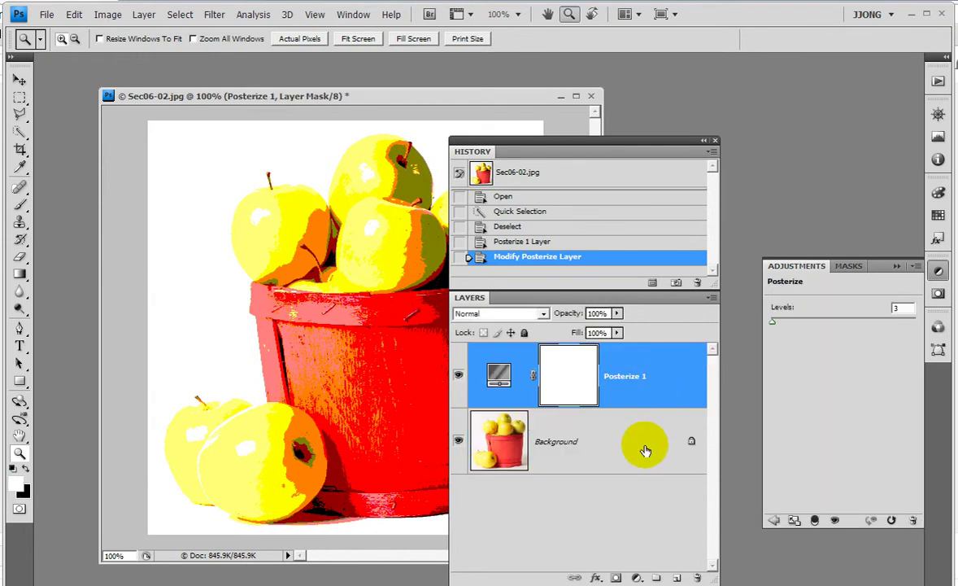
shift+click(643, 442)
click(647, 377)
shift+click(648, 438)
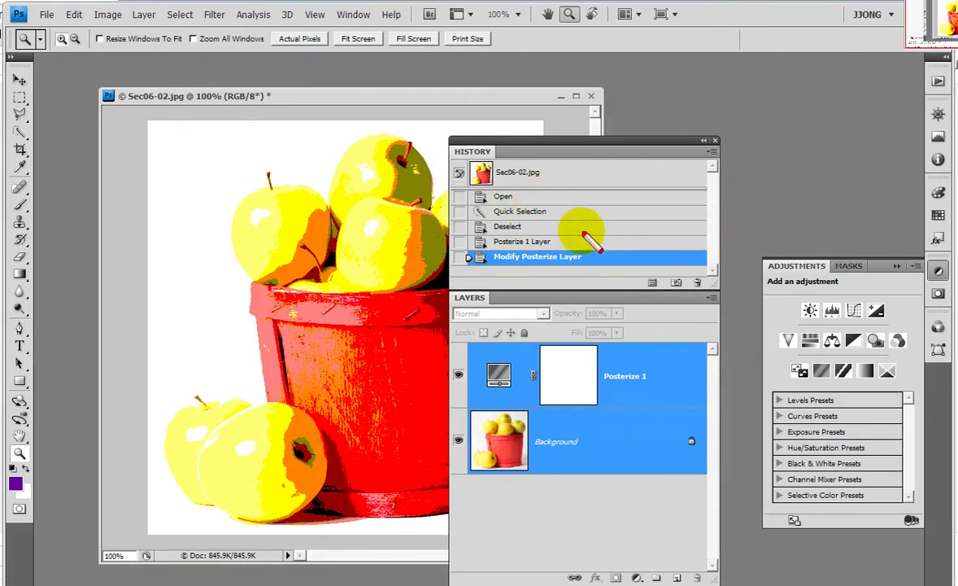
Merge Posterize 1 into the Background layer with Ctrl+E.
mouse_move(594, 252)
mouse_down()
mouse_move(663, 213)
mouse_move(734, 268)
mouse_move(765, 266)
mouse_up()
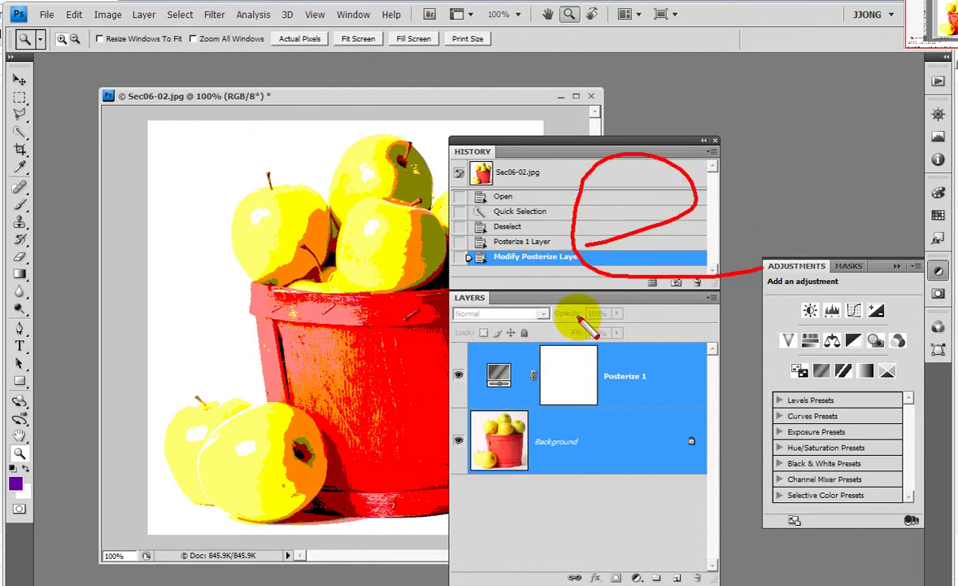
key(Escape)
key(ctrl+e)
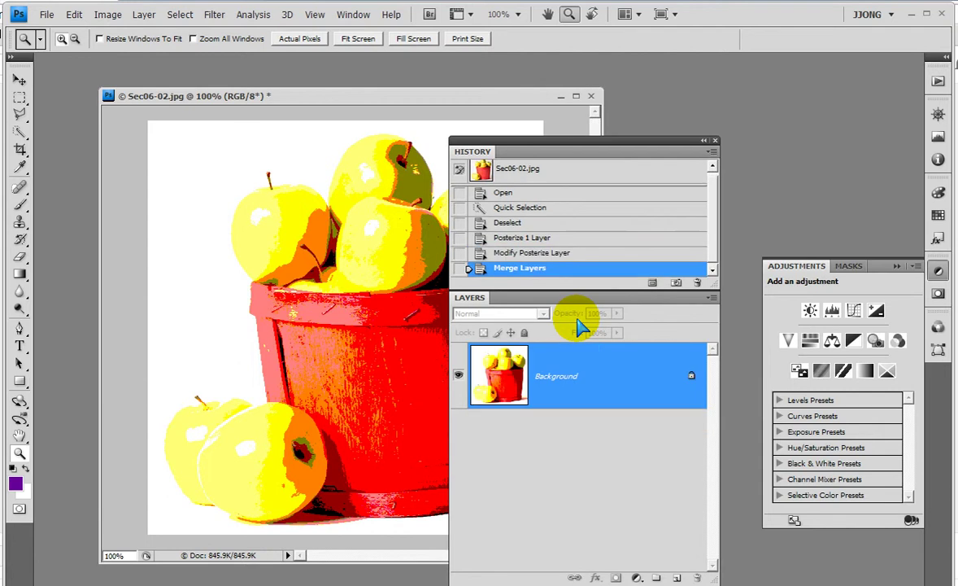
Hide the adjustment settings and float the History panel on its own.
key(ctrl+2)
mouse_move(504, 334)
mouse_down()
mouse_move(610, 417)
mouse_move(460, 429)
mouse_move(556, 321)
mouse_move(425, 351)
mouse_up()
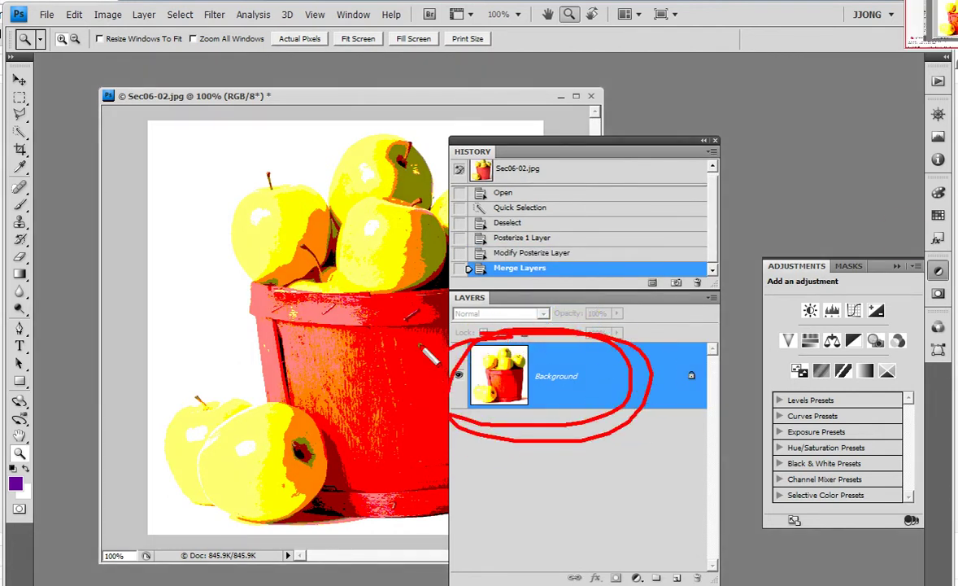
key(Escape)
click(938, 268)
drag(473, 152, 651, 99)
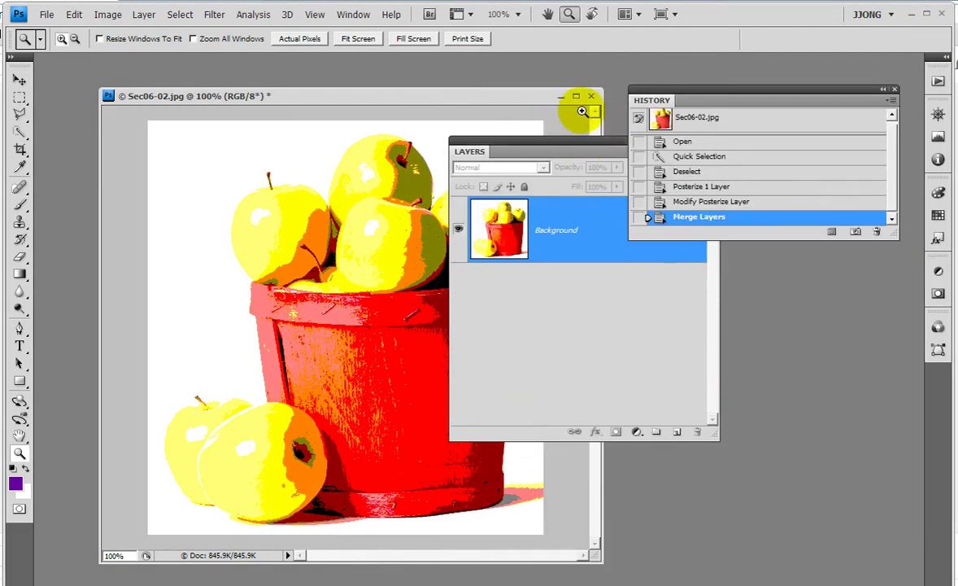
Close the apple photo without saving and reset the panels to the workspace layout.
click(592, 96)
click(497, 238)
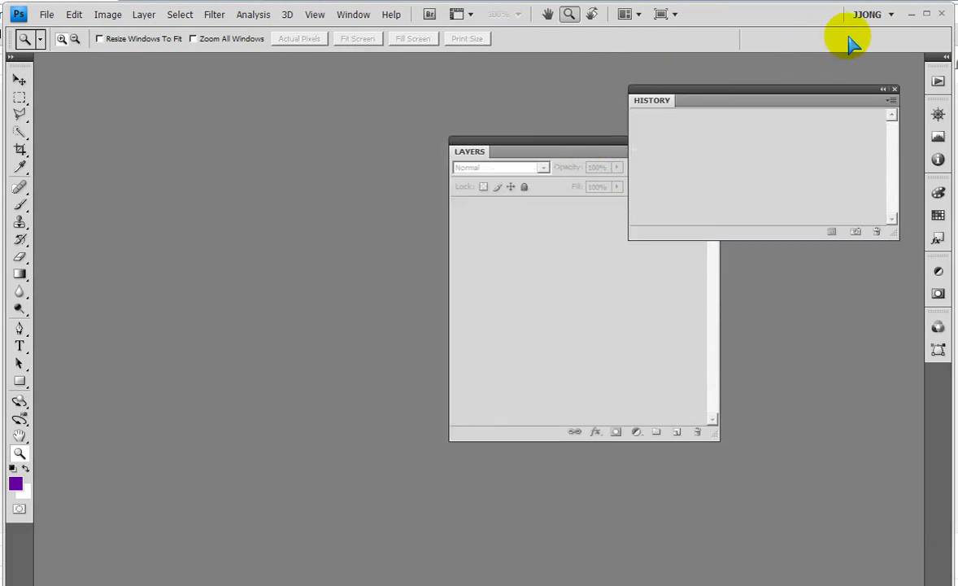
click(867, 15)
click(866, 35)
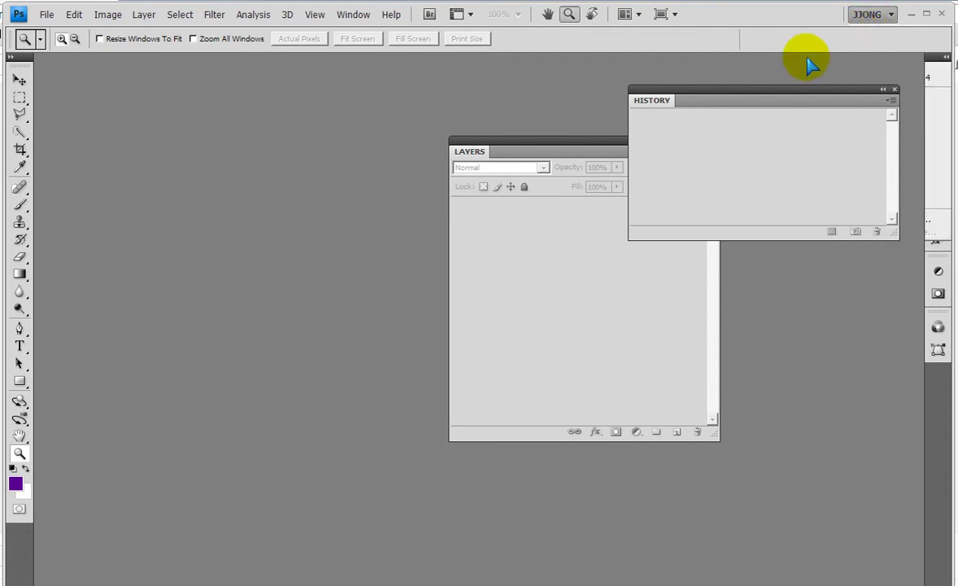
Open Sec06-03.jpg and float it in its own enlarged document window.
double_click(325, 278)
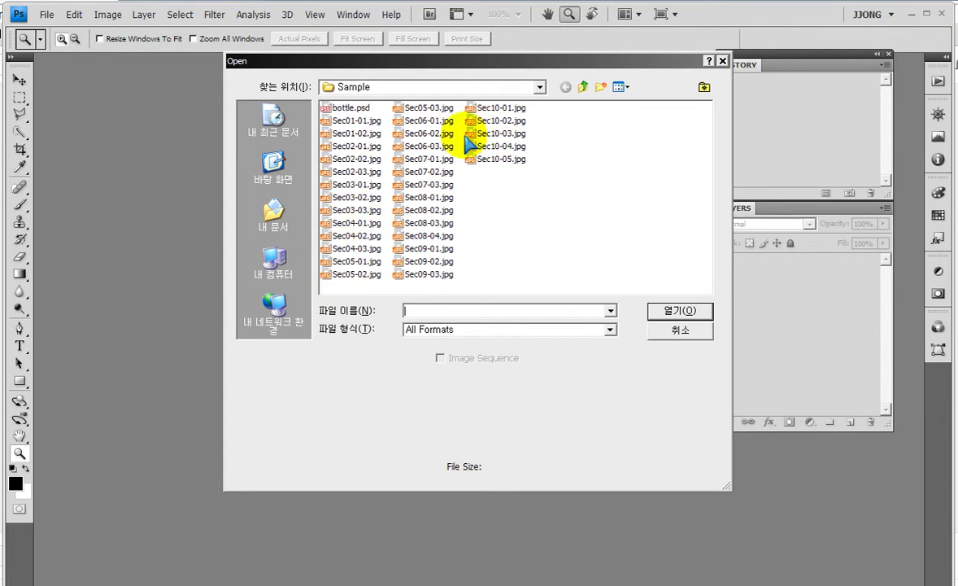
click(411, 145)
click(674, 313)
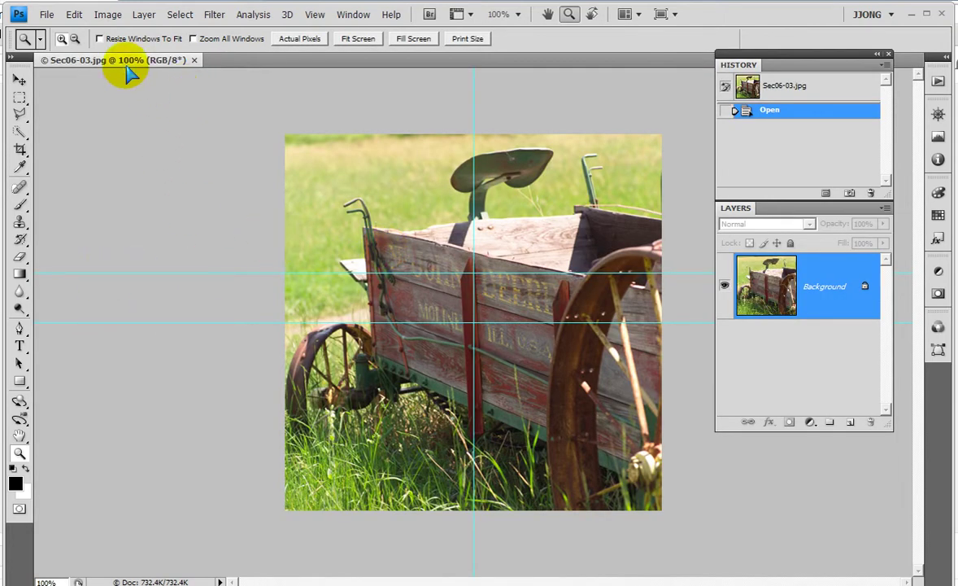
drag(129, 60, 134, 82)
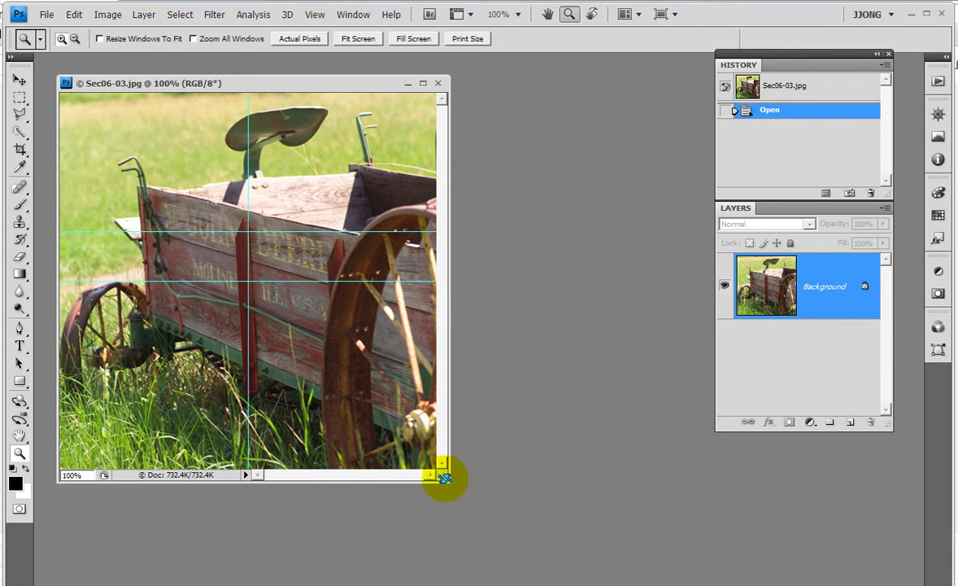
drag(447, 479, 611, 516)
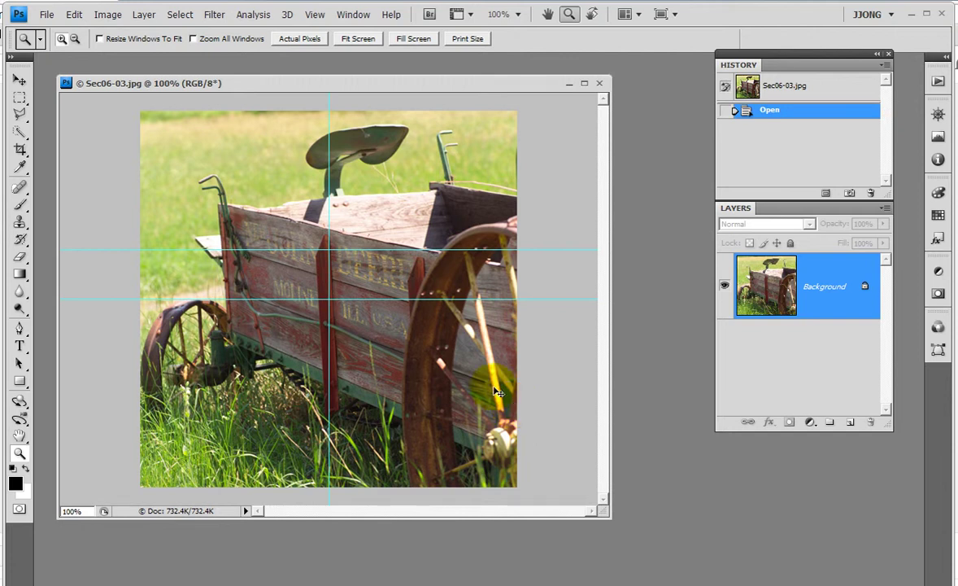
Drag across the wagon canvas around its guides, then nudge the window slightly right and down.
drag(130, 232, 115, 233)
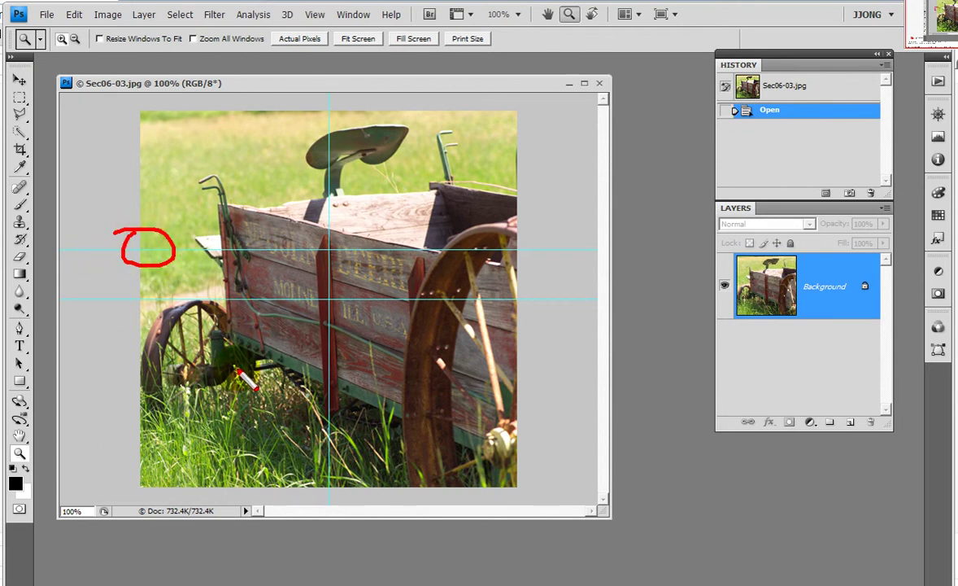
drag(89, 259, 500, 259)
drag(34, 323, 431, 324)
drag(219, 207, 181, 267)
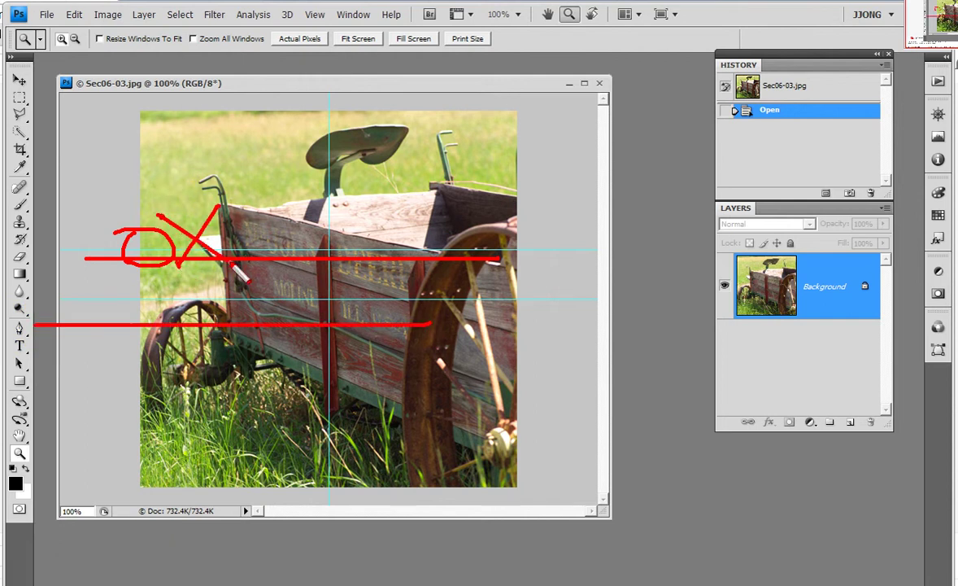
key(Escape)
drag(417, 91, 433, 113)
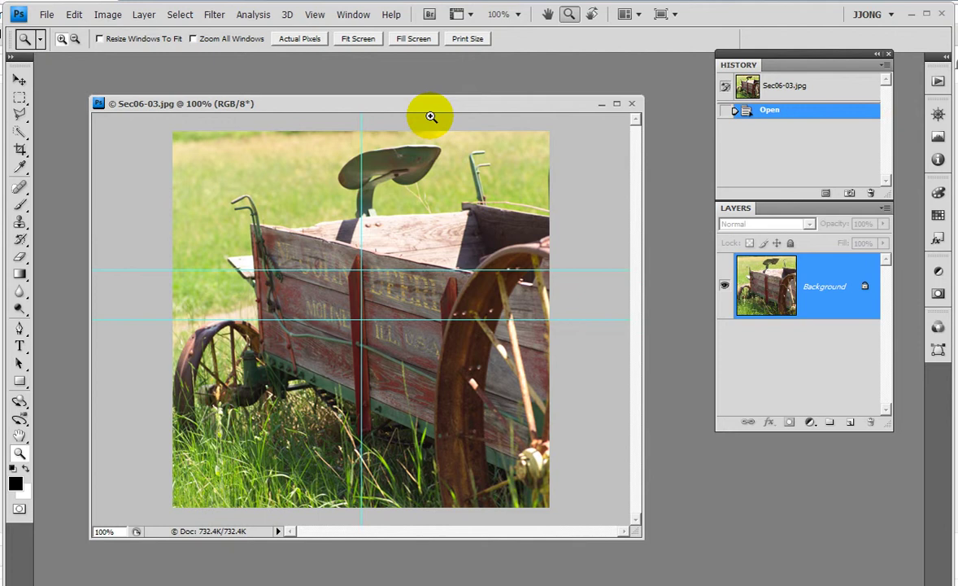
click(312, 15)
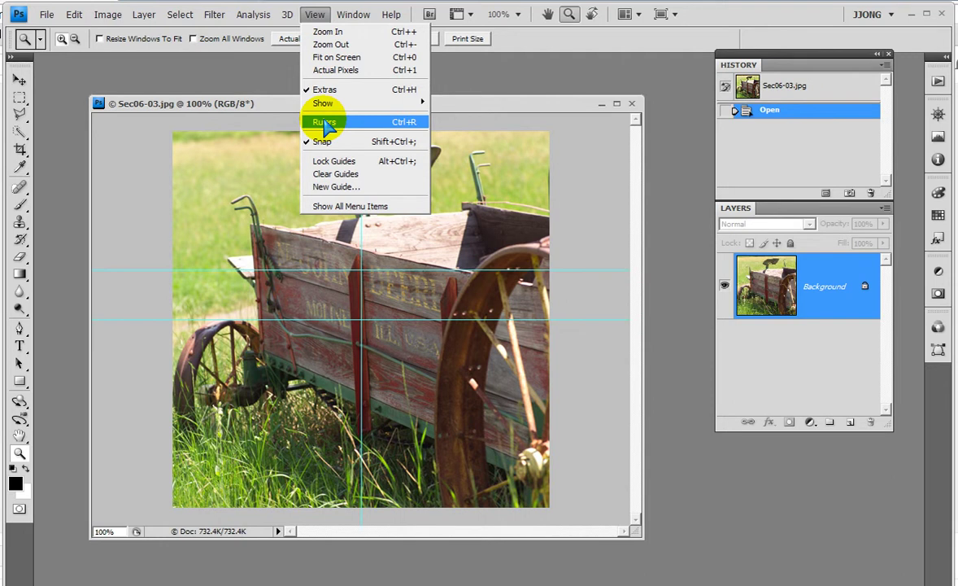
Turn on View > Rulers and pick the Move tool.
click(325, 122)
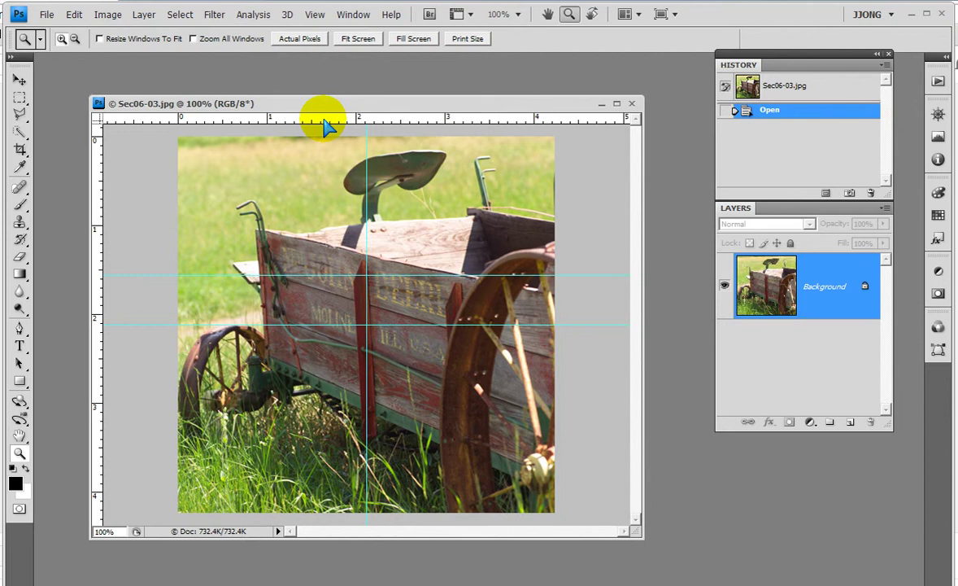
click(19, 79)
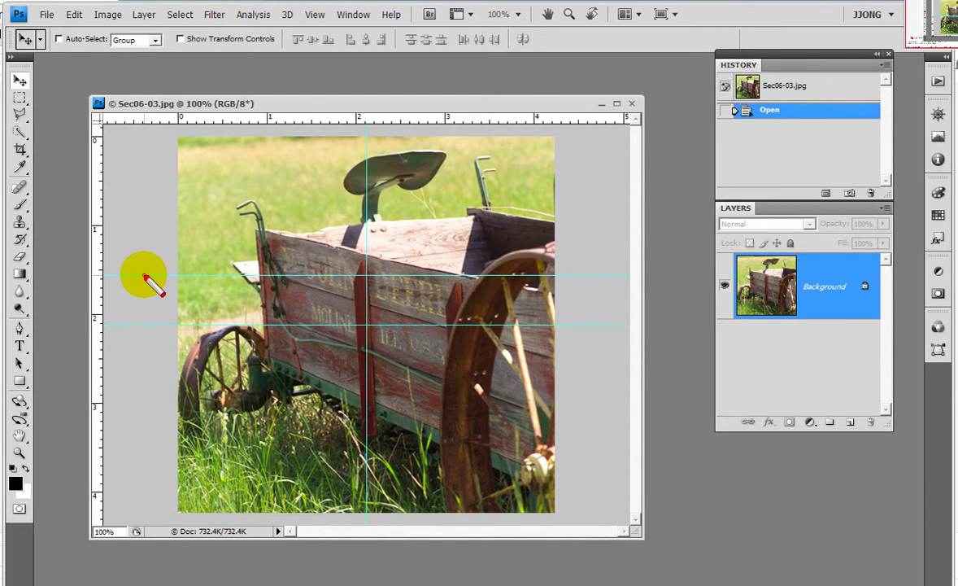
Drag the upper horizontal guide off the photo onto the ruler to delete it.
mouse_move(150, 270)
mouse_down()
mouse_move(165, 266)
mouse_move(166, 292)
mouse_move(202, 276)
mouse_up()
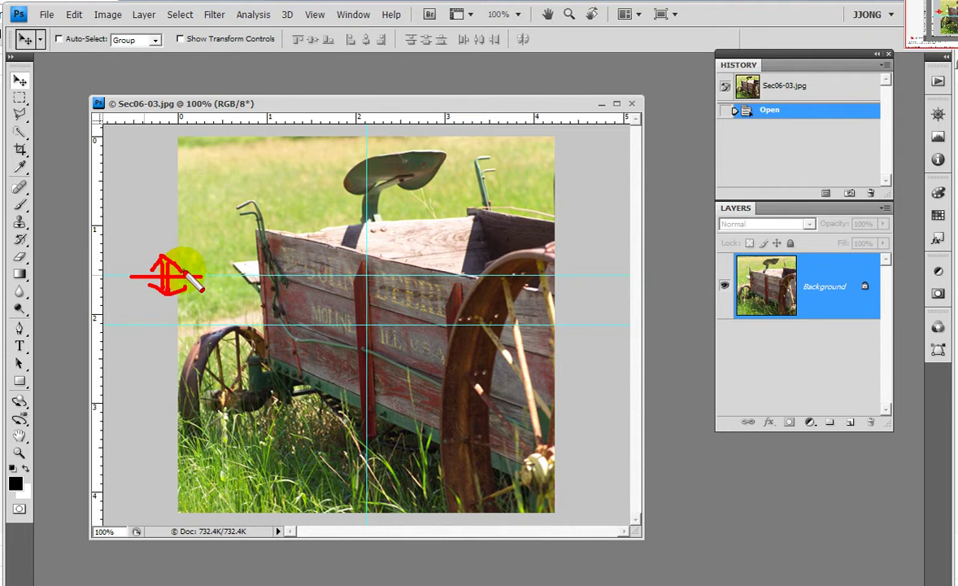
key(Escape)
key(ctrl+2)
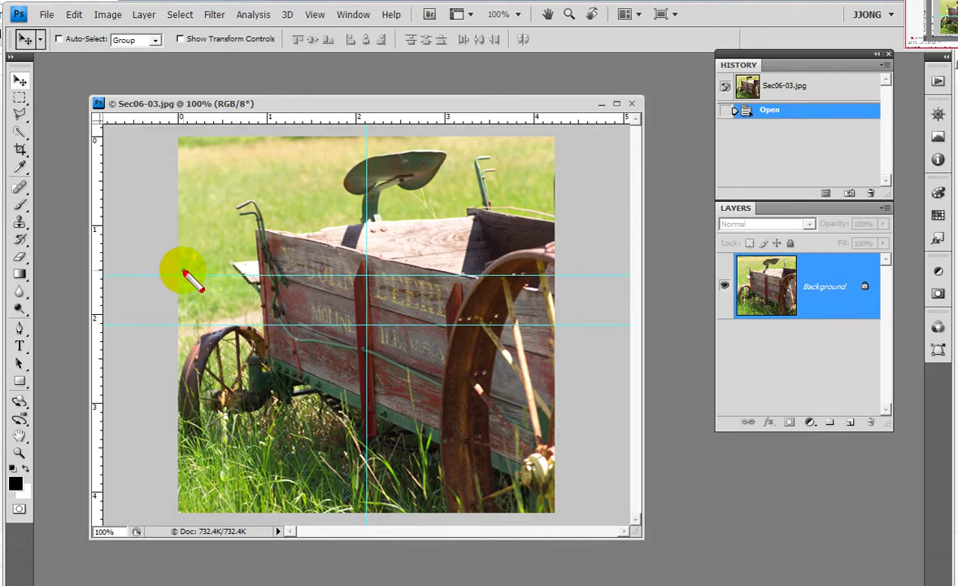
mouse_move(198, 276)
mouse_down()
mouse_move(201, 121)
mouse_move(186, 133)
mouse_move(223, 134)
mouse_up()
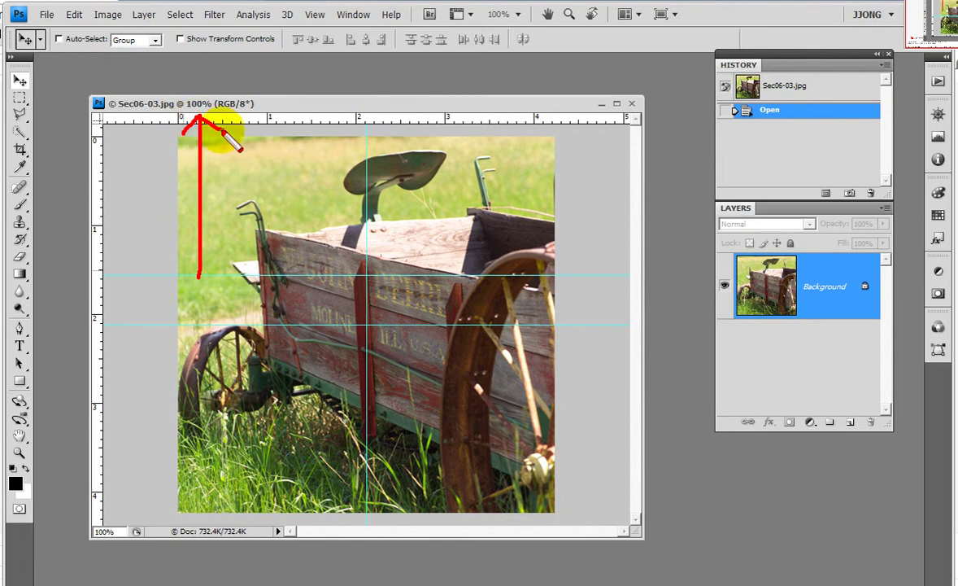
key(Escape)
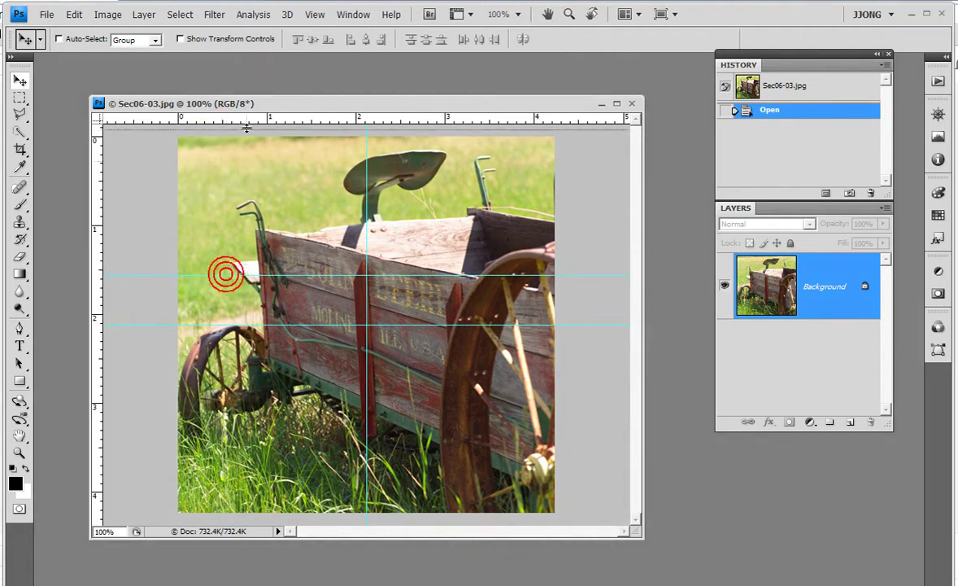
drag(224, 275, 232, 120)
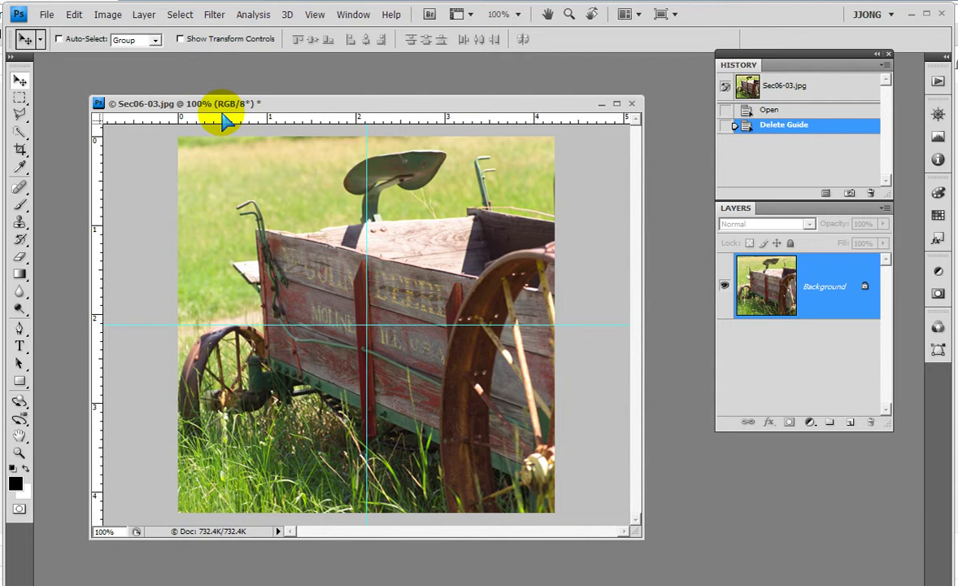
Try View > Clear Guides, undo it with Ctrl+Z, and return to the Move tool.
click(315, 15)
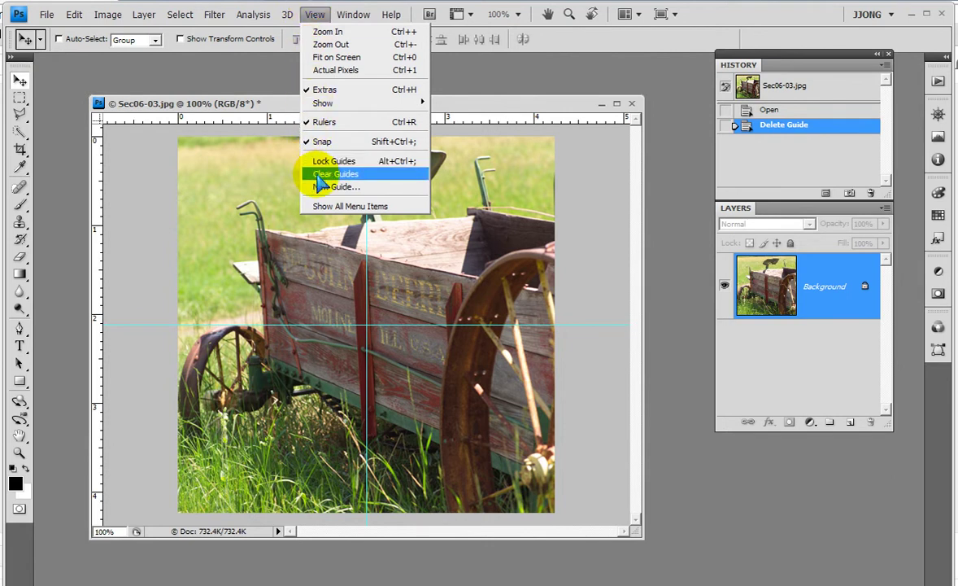
click(322, 174)
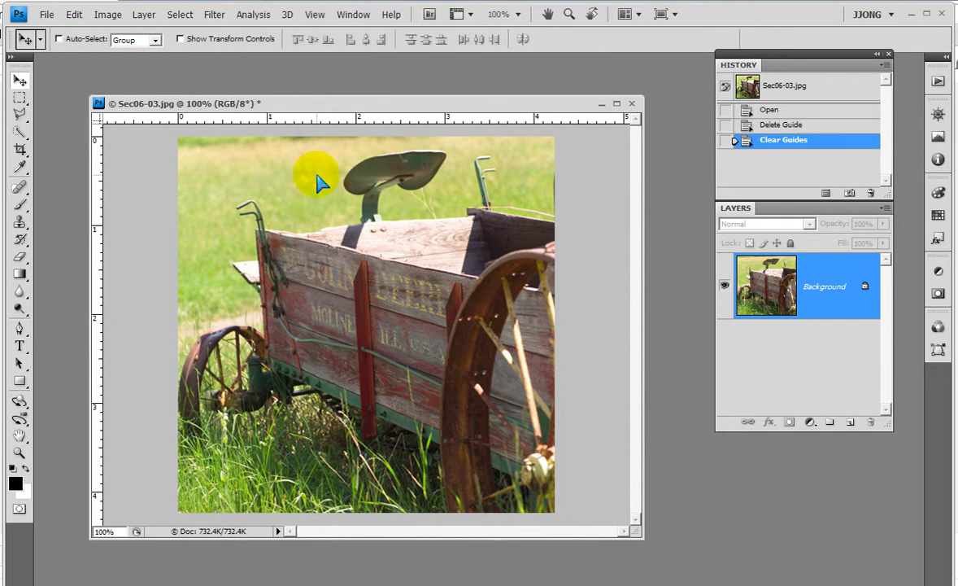
key(ctrl+z)
key(z)
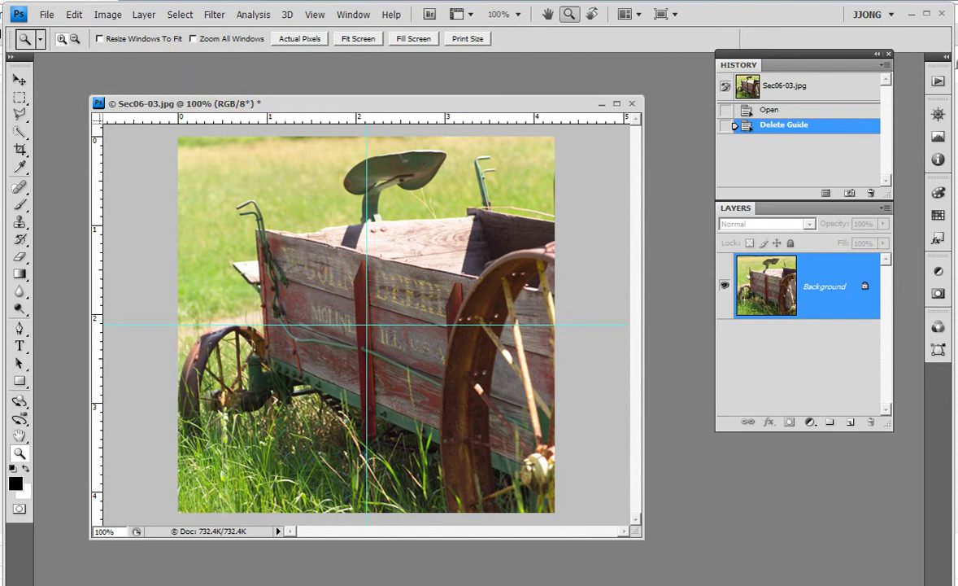
click(19, 80)
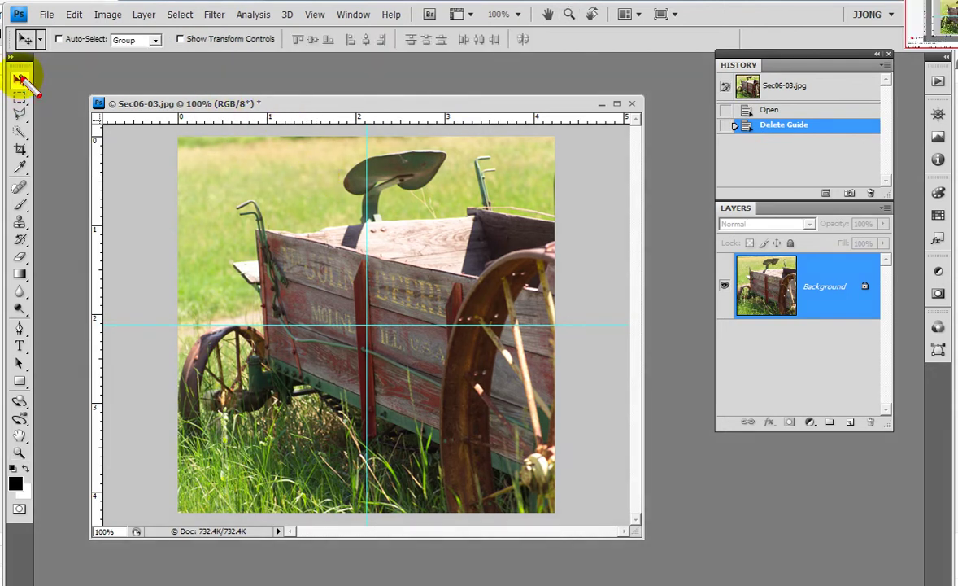
drag(176, 107, 524, 114)
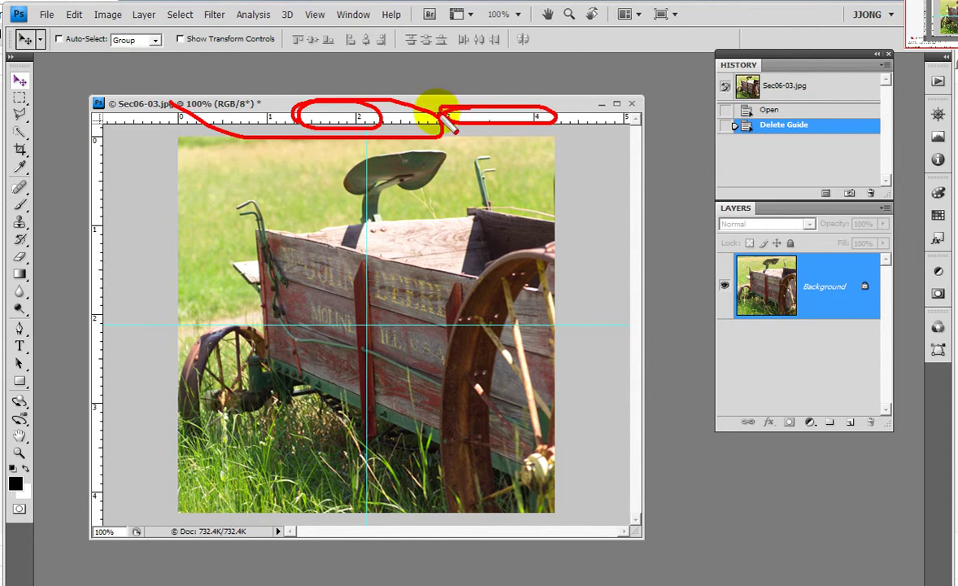
key(Escape)
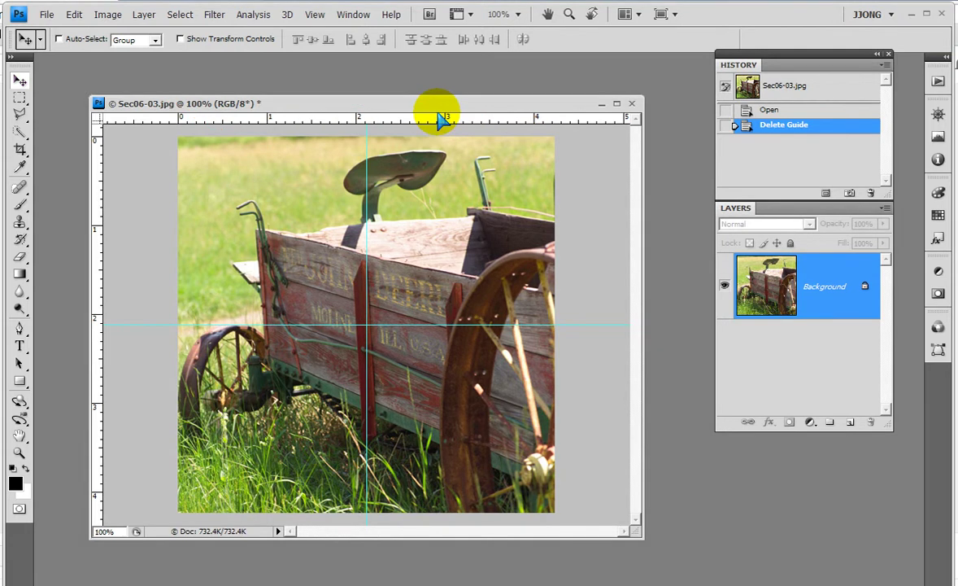
Switch the ruler units to Pixels from the top ruler's context menu.
right_click(391, 119)
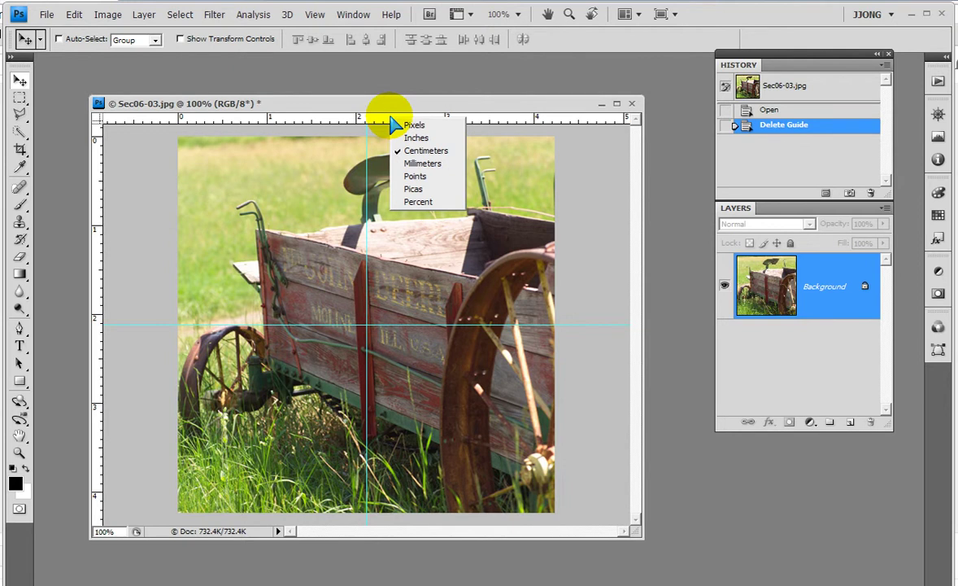
click(409, 126)
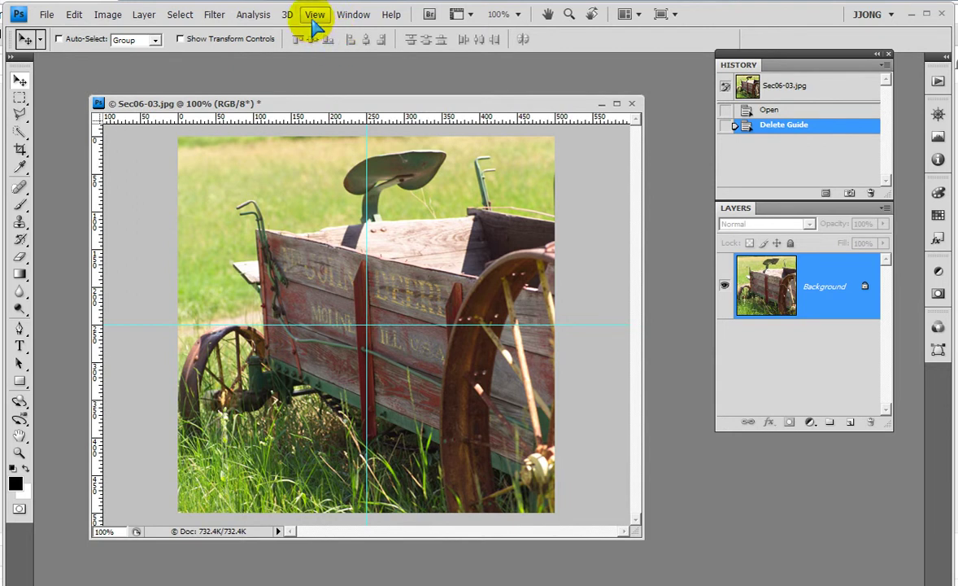
Lock both guides with View > Lock Guides.
click(315, 17)
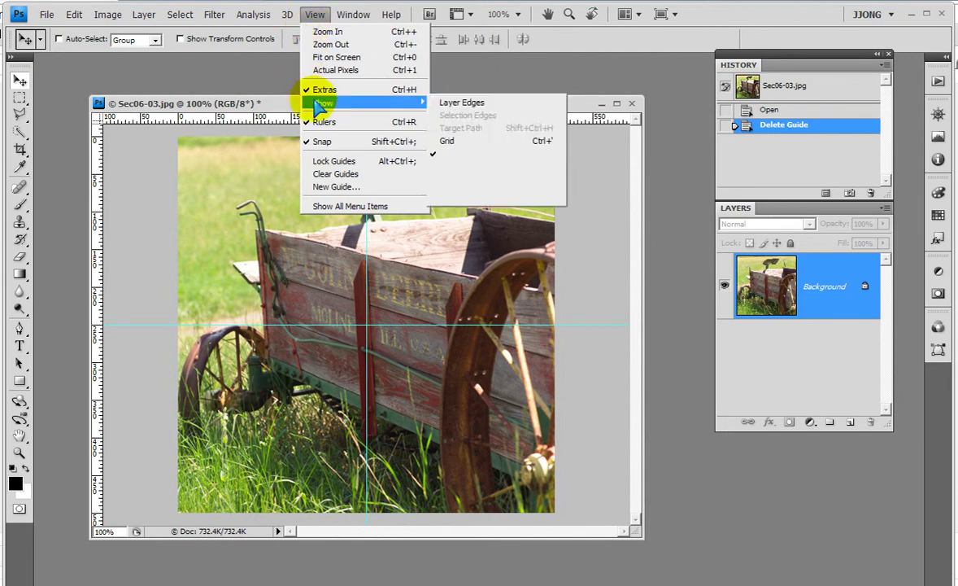
click(323, 168)
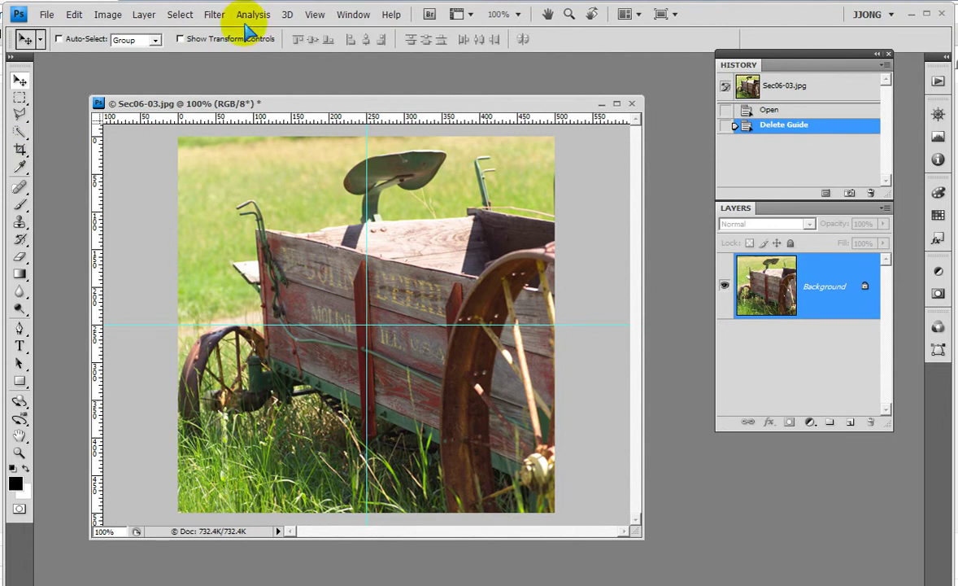
click(314, 15)
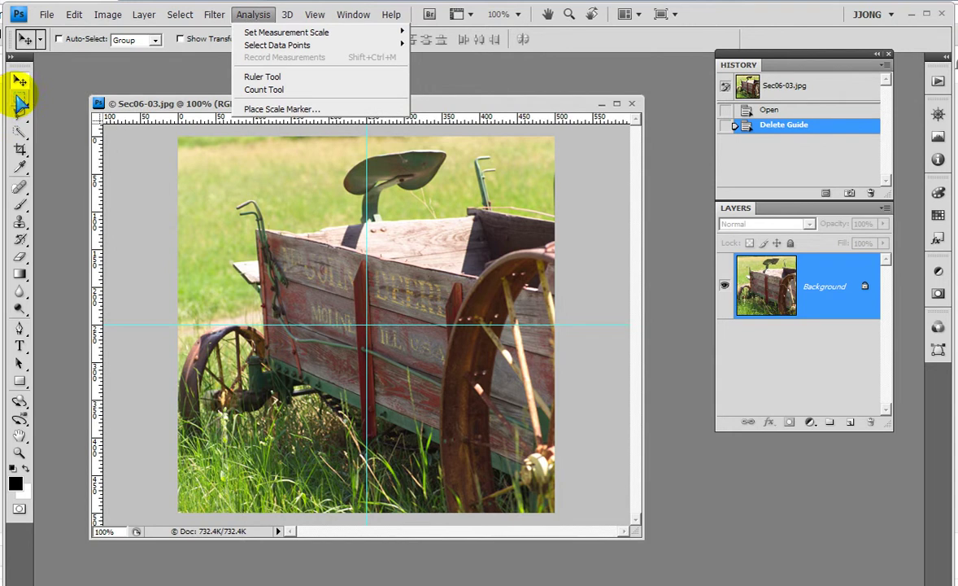
Choose the Rectangular Marquee and select from the photo's top-left corner to the guide crossing.
drag(20, 98, 69, 102)
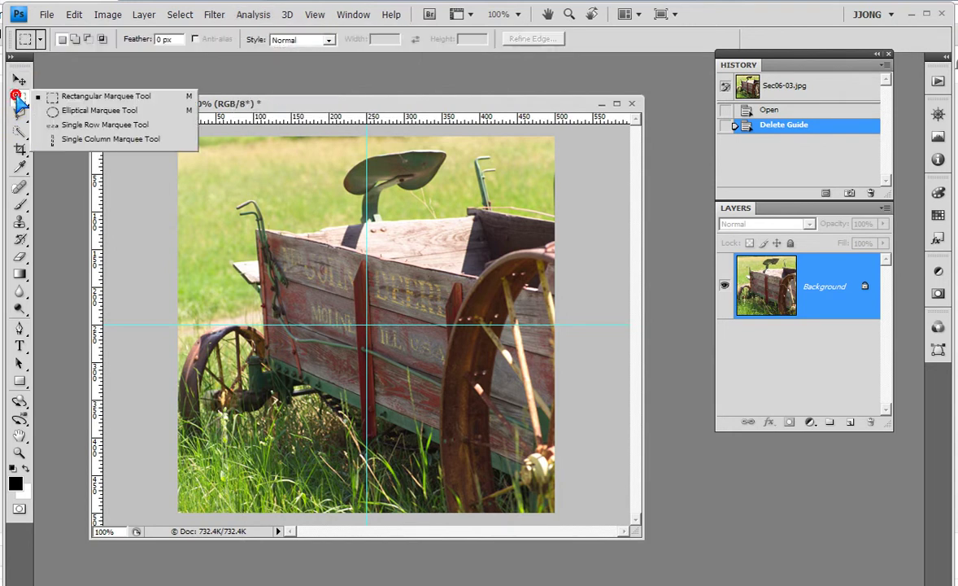
click(69, 98)
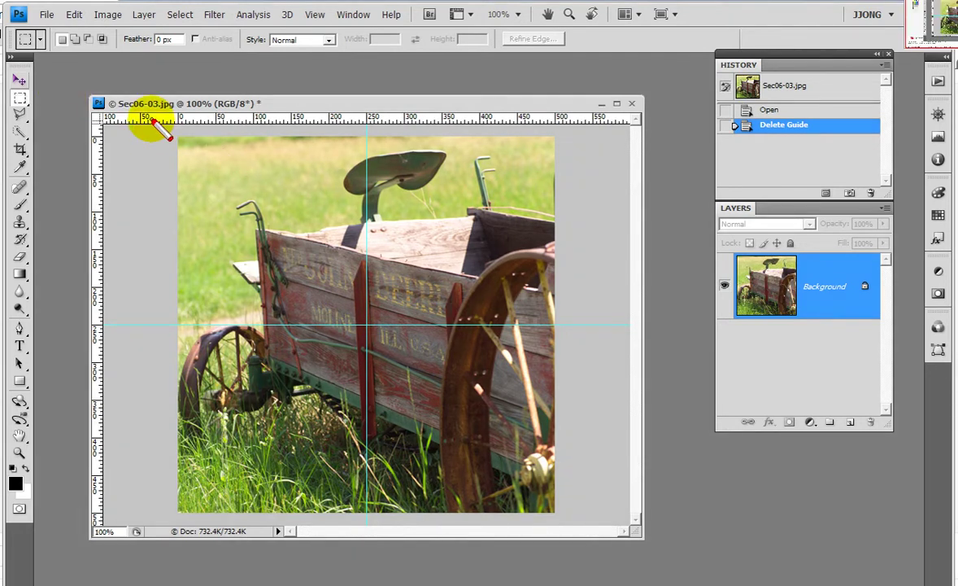
mouse_move(152, 129)
mouse_down()
mouse_move(368, 325)
mouse_move(352, 314)
mouse_up()
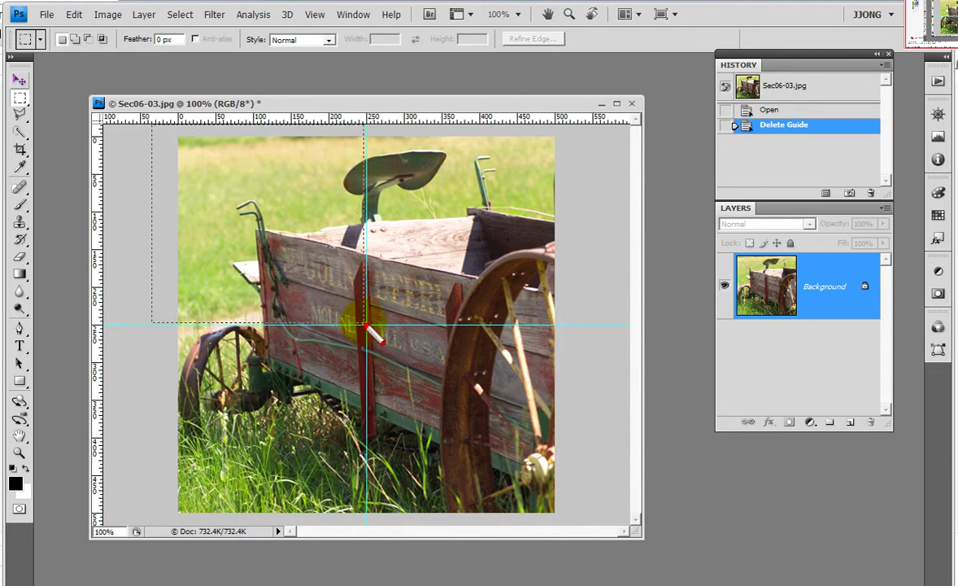
drag(353, 314, 367, 323)
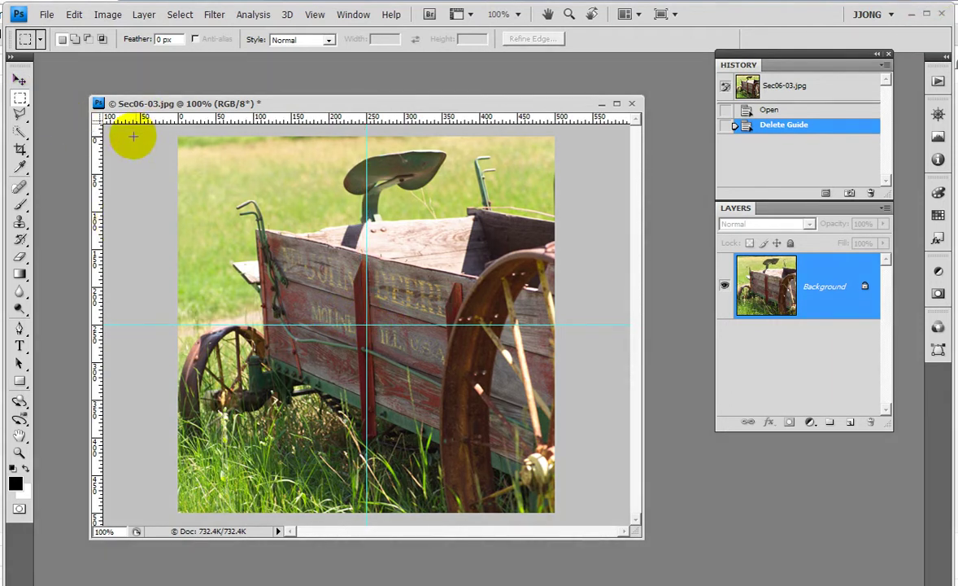
drag(154, 130, 366, 322)
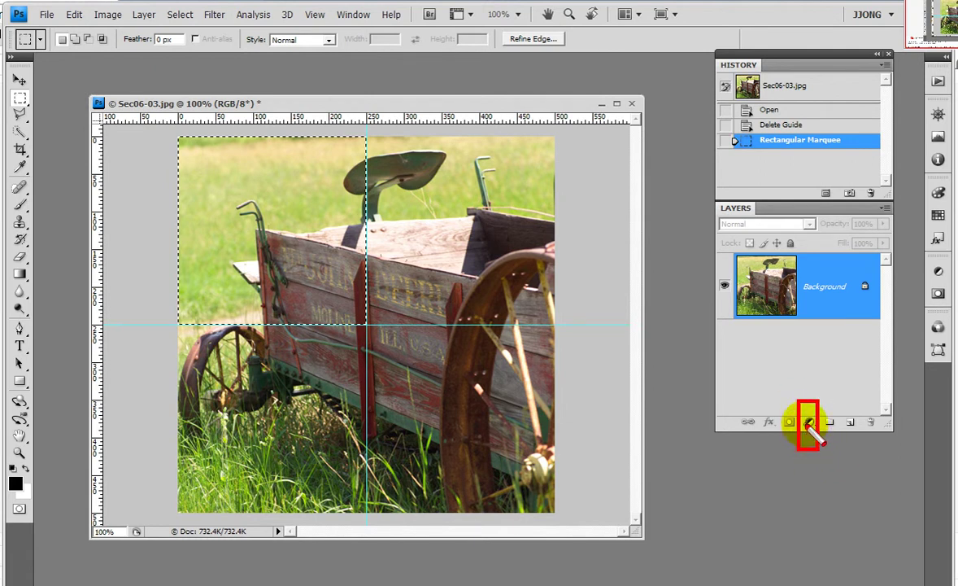
Add a colorized Hue/Saturation layer at Hue 207, Saturation 74, then marquee the lower-left quadrant.
click(809, 421)
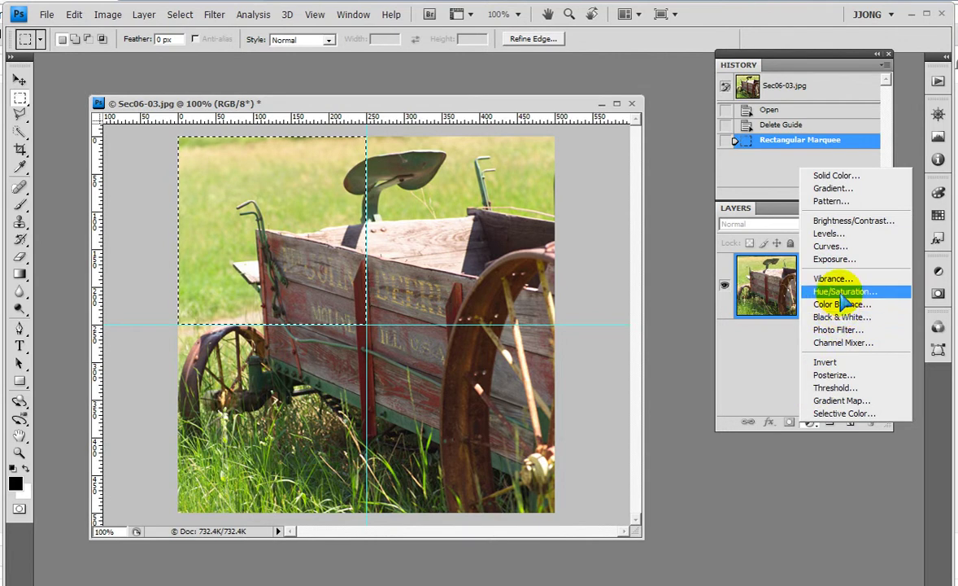
click(813, 292)
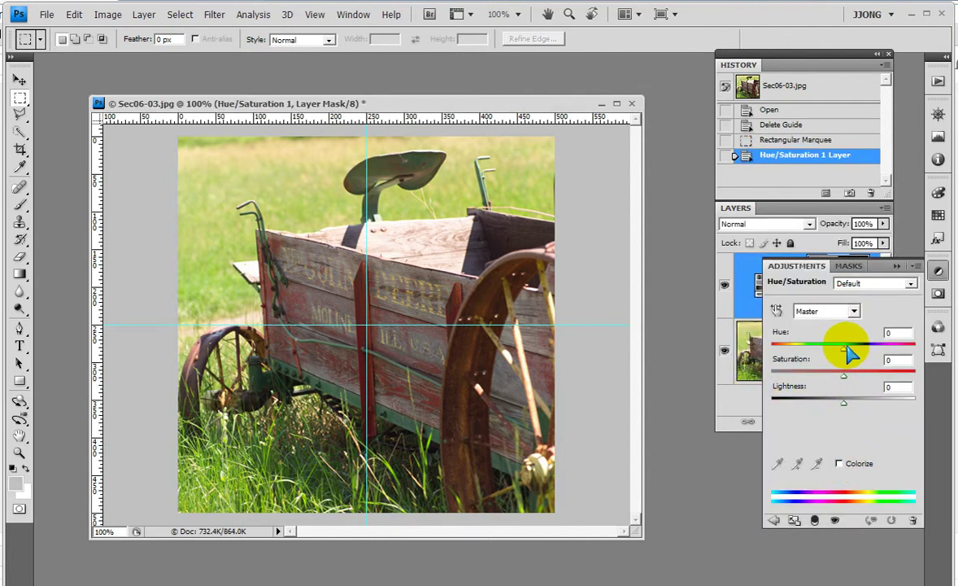
mouse_move(844, 350)
mouse_down()
mouse_move(924, 356)
mouse_move(802, 353)
mouse_move(927, 358)
mouse_move(909, 351)
mouse_up()
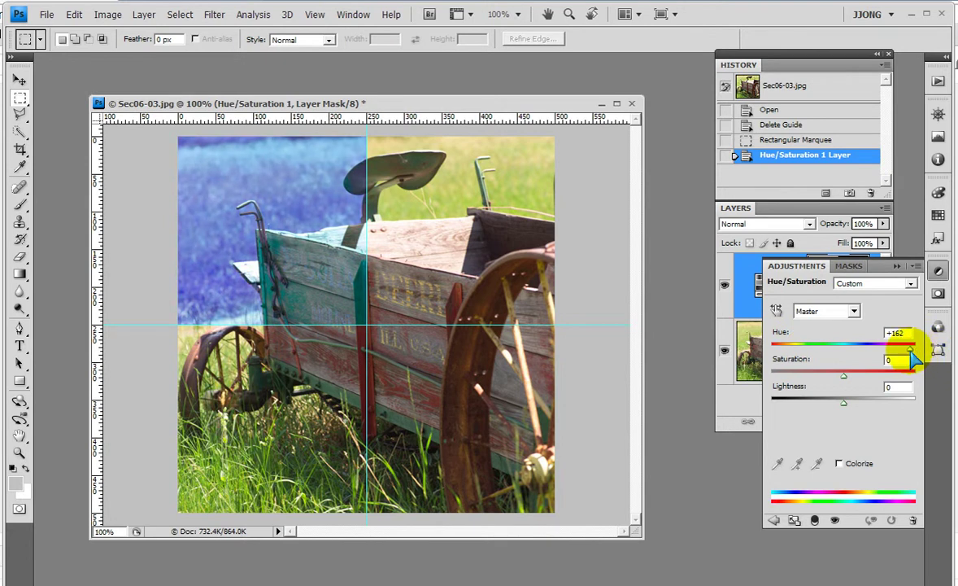
click(838, 464)
drag(877, 376, 883, 376)
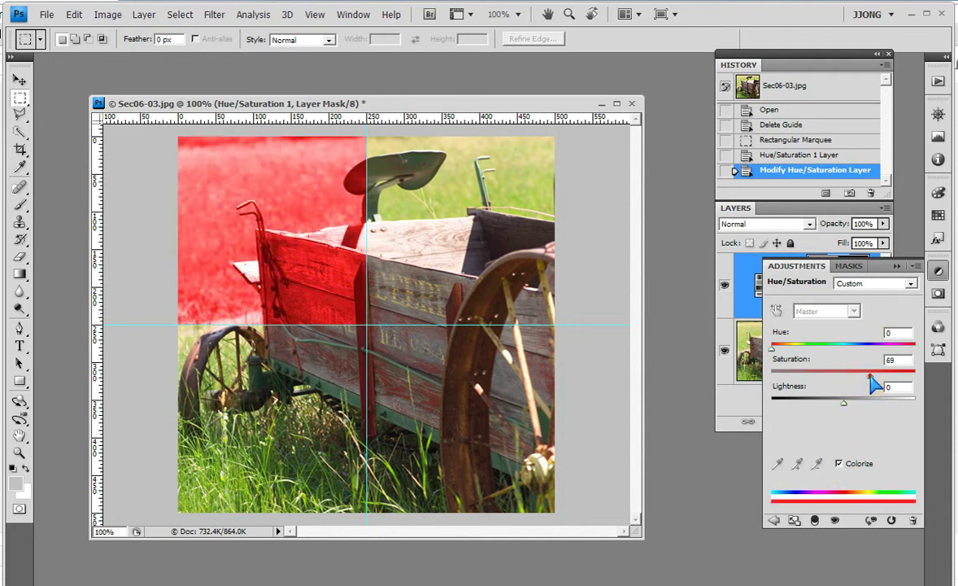
click(852, 345)
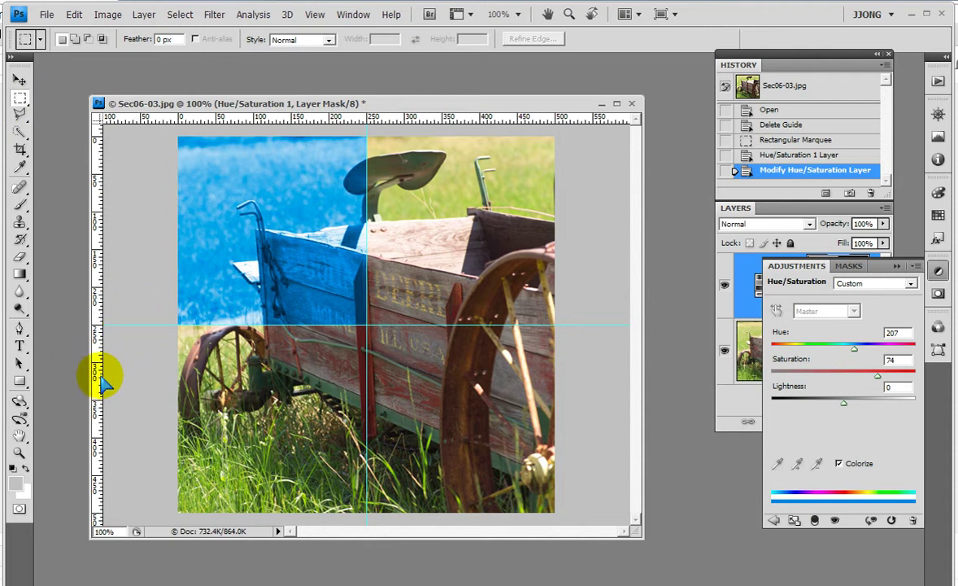
click(166, 520)
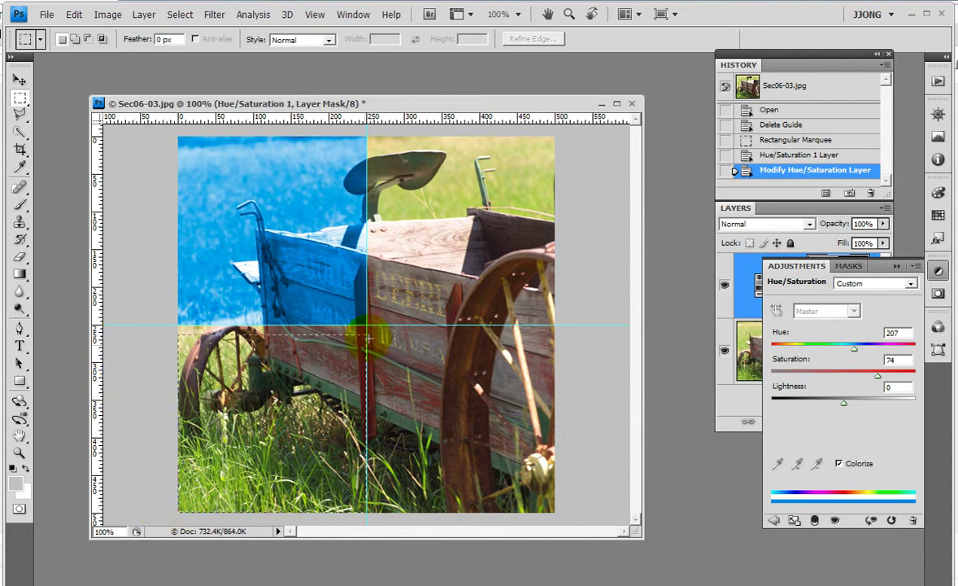
drag(166, 520, 366, 325)
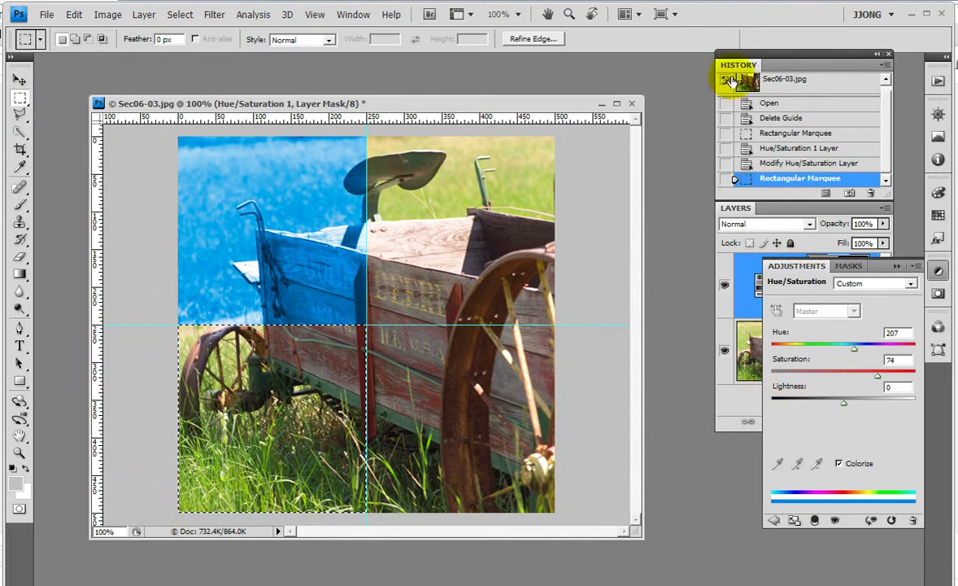
Add a second colorized Hue/Saturation layer with Saturation 70 for a red tint.
drag(759, 53, 569, 102)
click(898, 267)
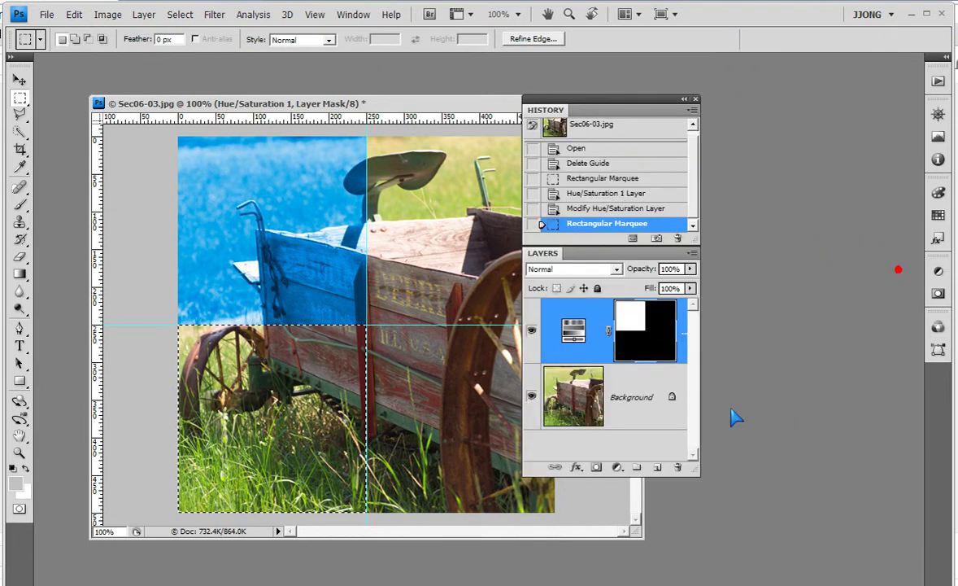
click(617, 467)
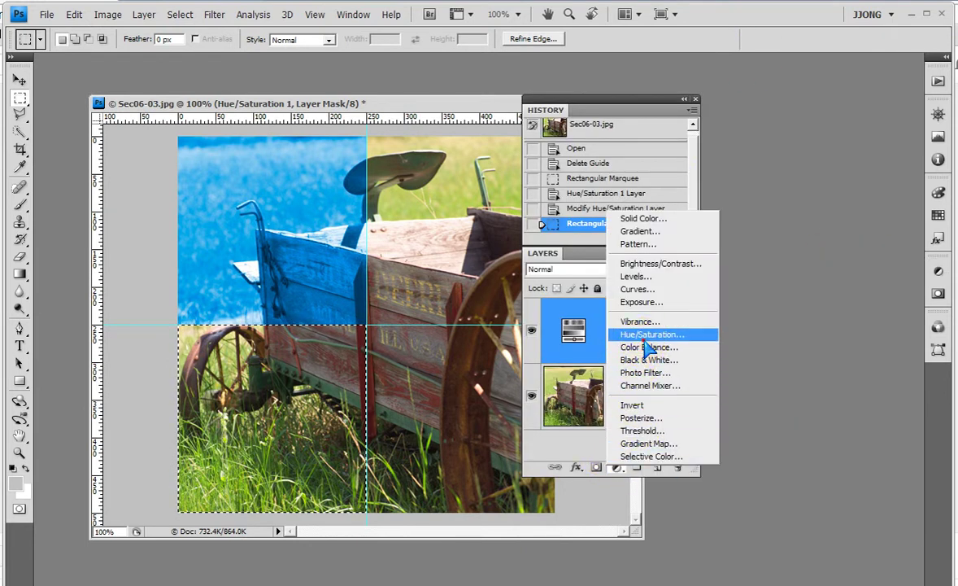
click(647, 334)
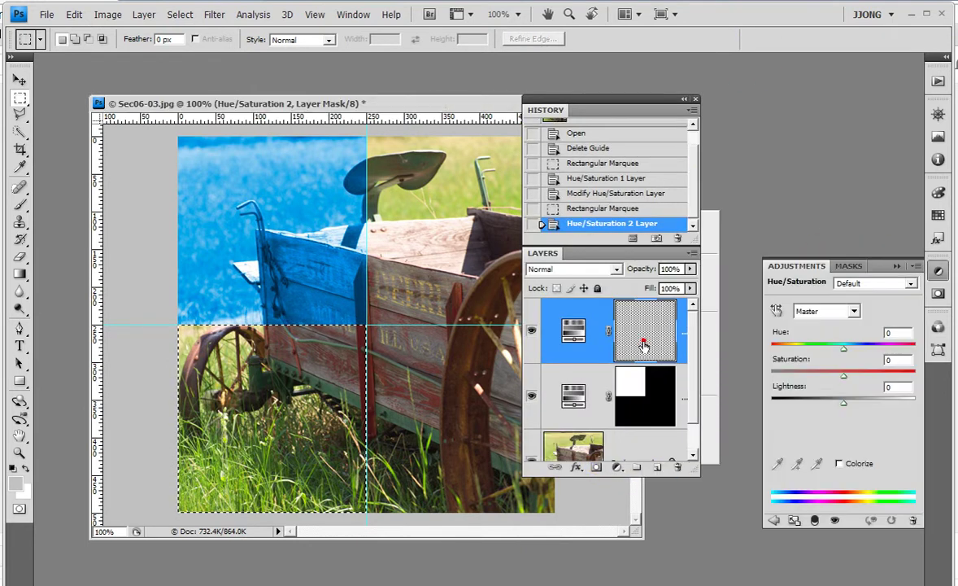
click(839, 463)
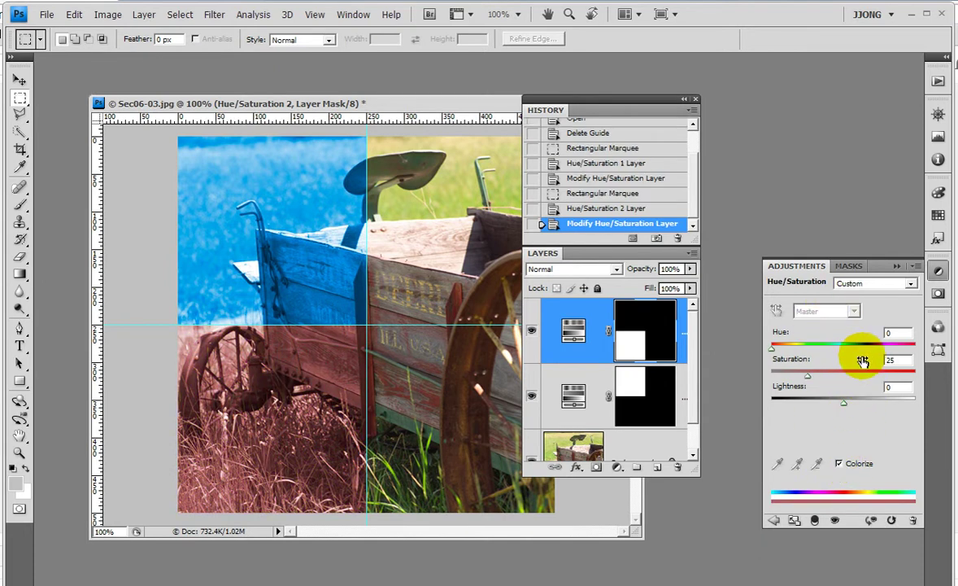
drag(851, 372, 874, 376)
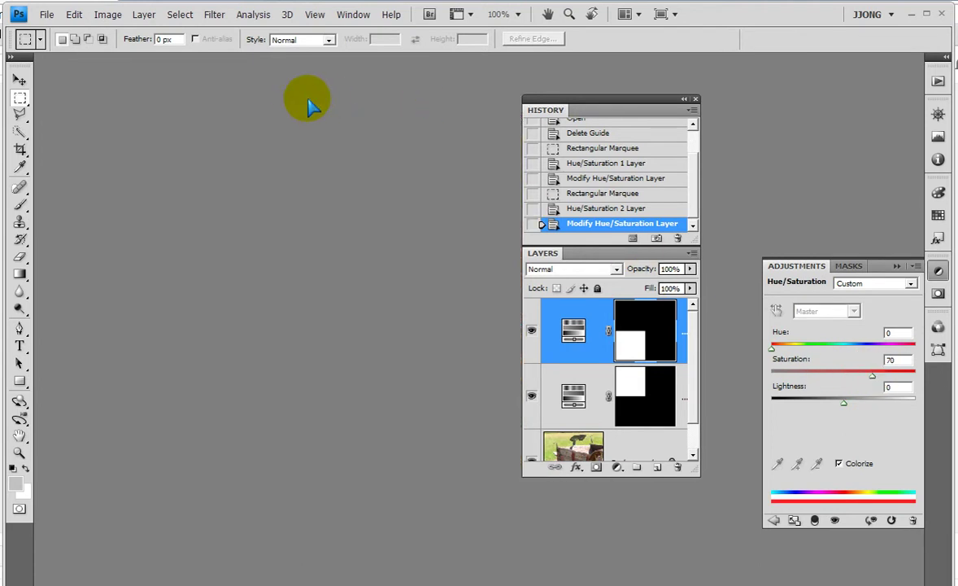
Place the document and panels side by side, then marquee the lower-right quadrant.
drag(411, 106, 298, 102)
drag(530, 107, 616, 112)
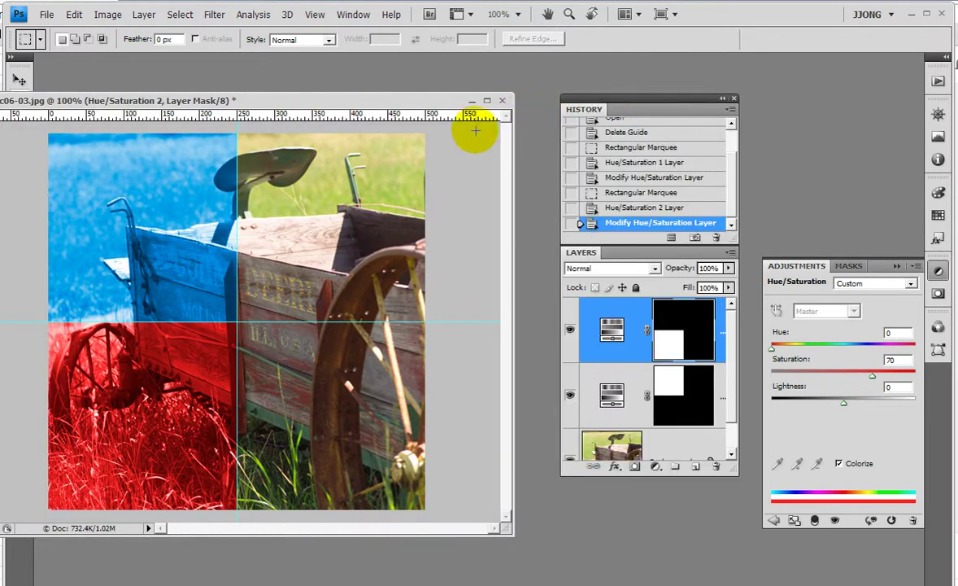
click(449, 122)
drag(442, 504, 238, 323)
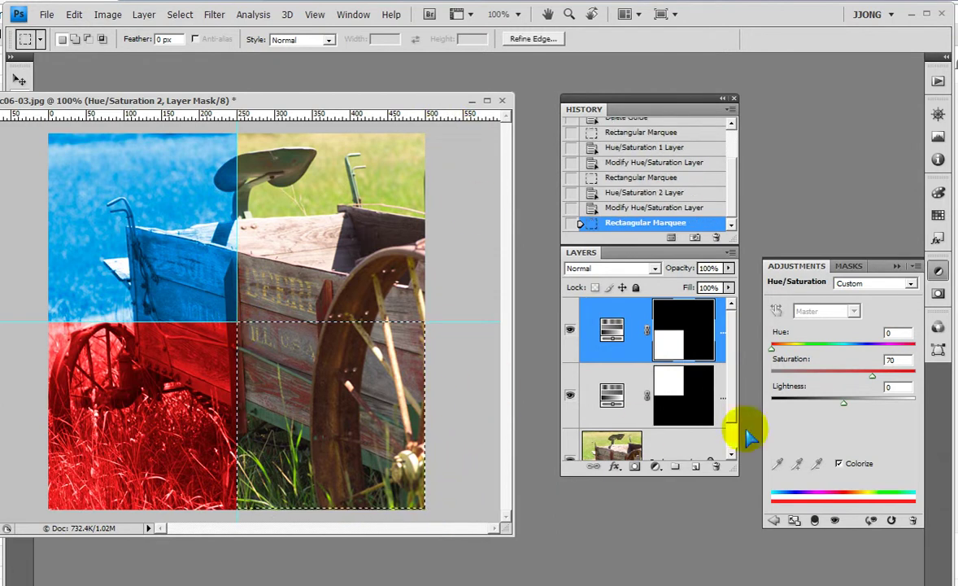
Add a third colorized Hue/Saturation layer at Hue 296, Saturation 86 for the lower-right quadrant.
click(656, 467)
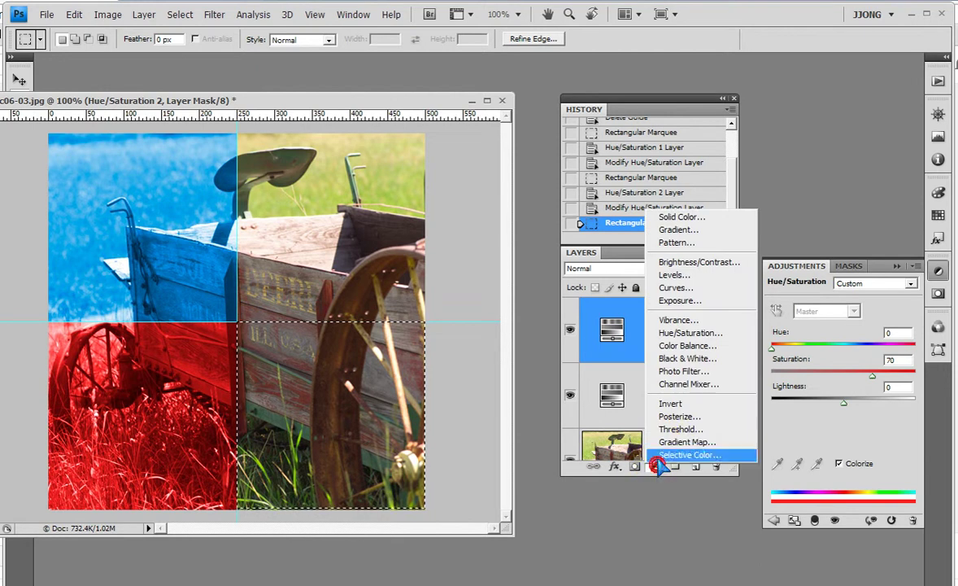
click(684, 332)
click(839, 464)
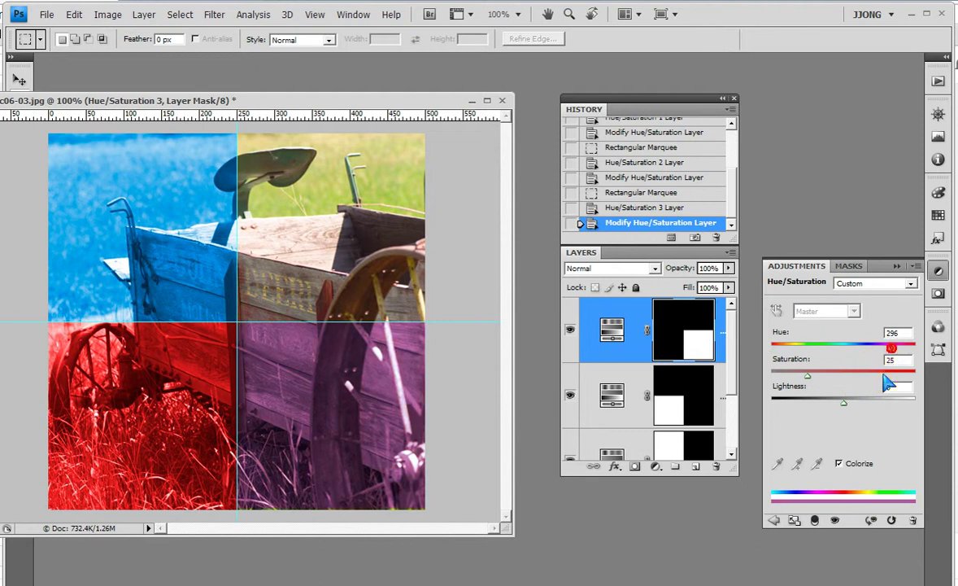
text(80)
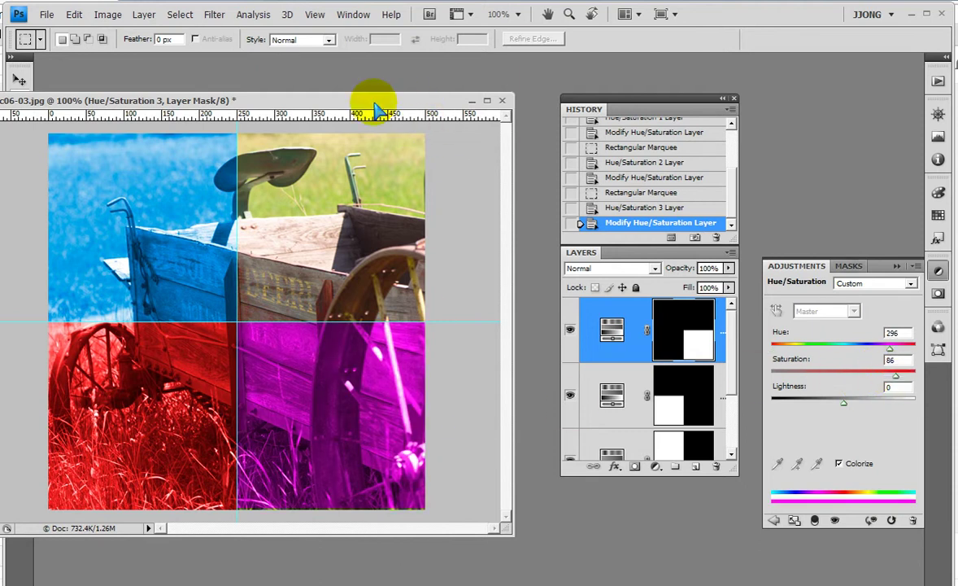
click(449, 102)
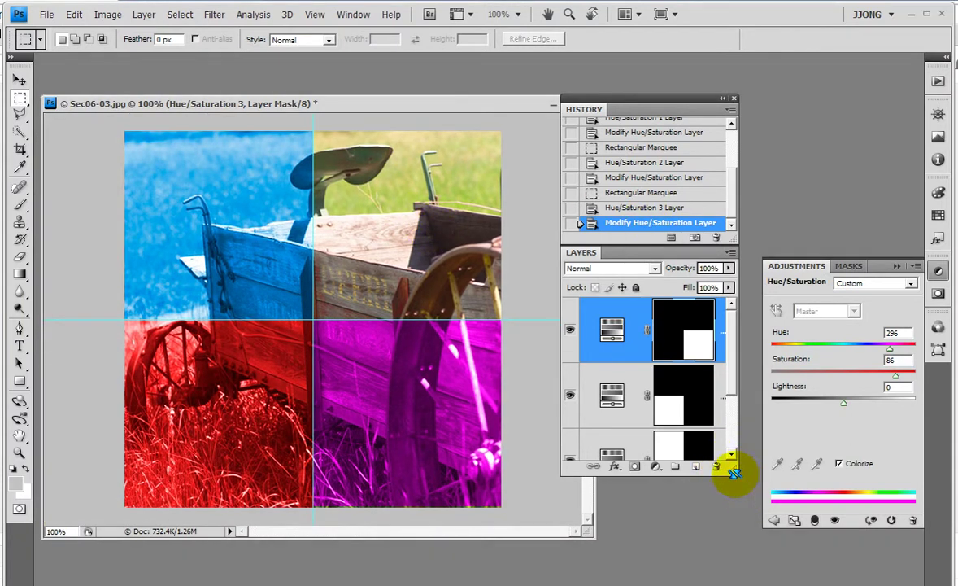
Resize the Layers panel to show all three Hue/Saturation layers and Background, and close the Adjustments panel.
drag(735, 472, 768, 549)
click(896, 266)
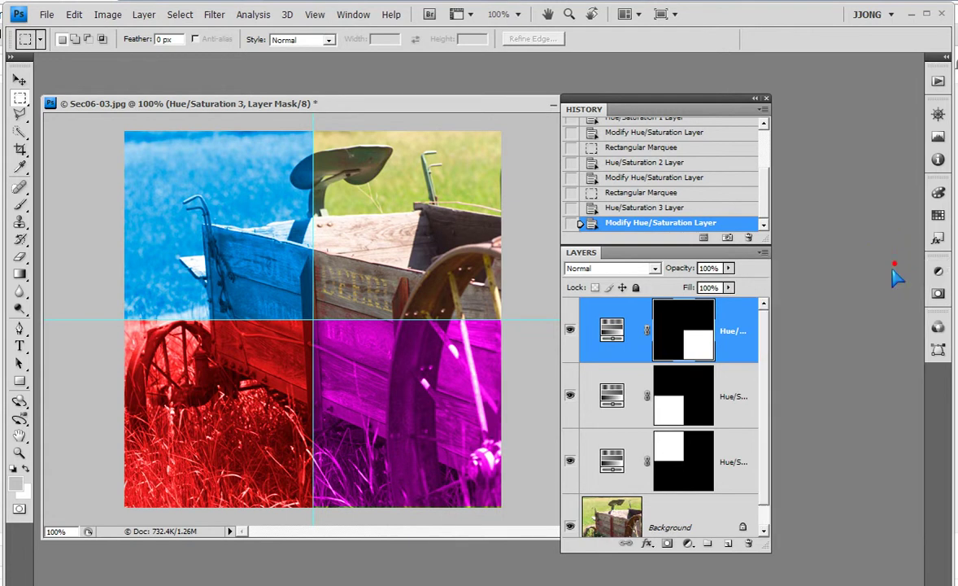
drag(768, 549, 764, 525)
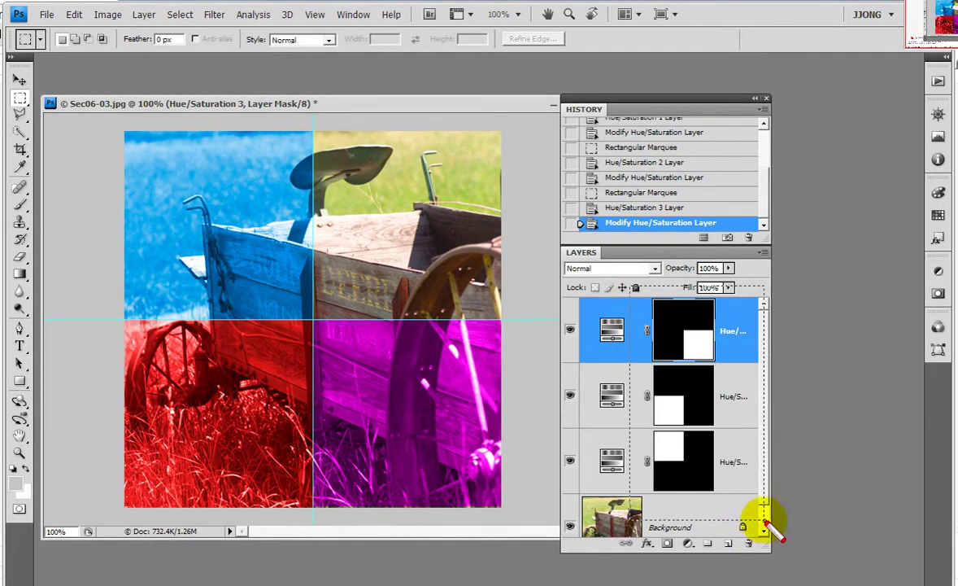